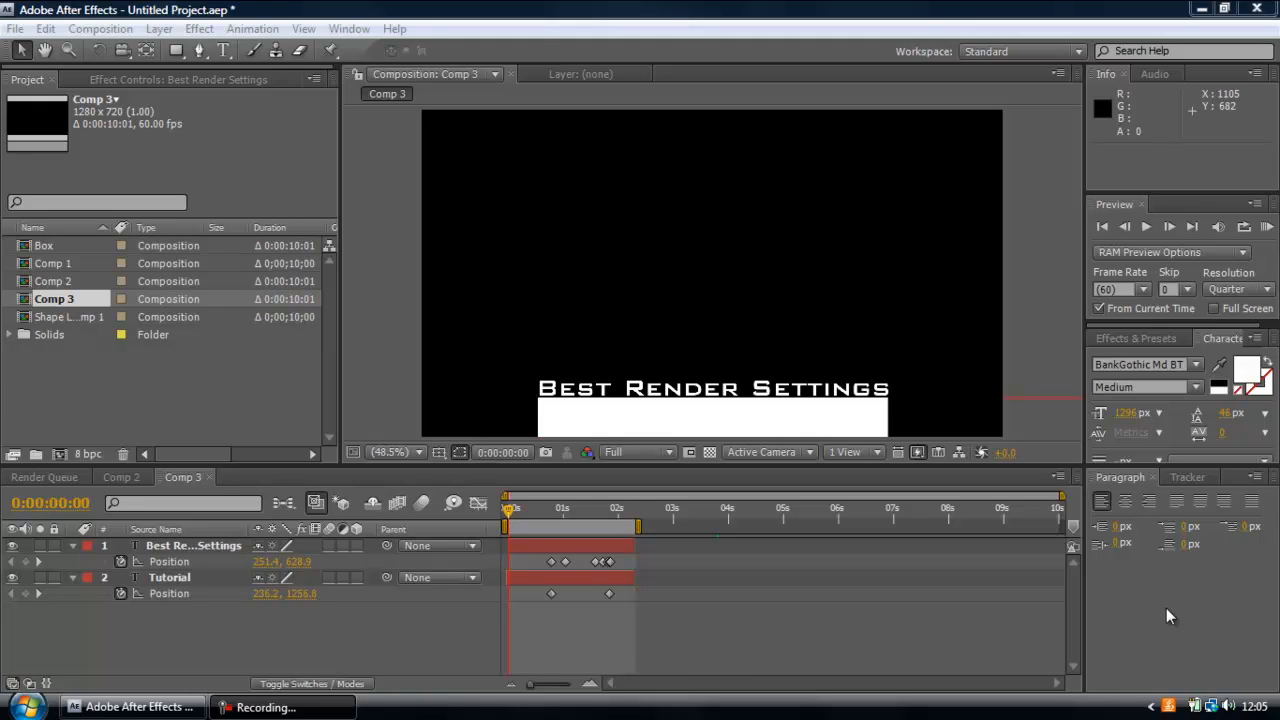
# Add Comp 3 to the render queue.
pyautogui.click(517, 8)
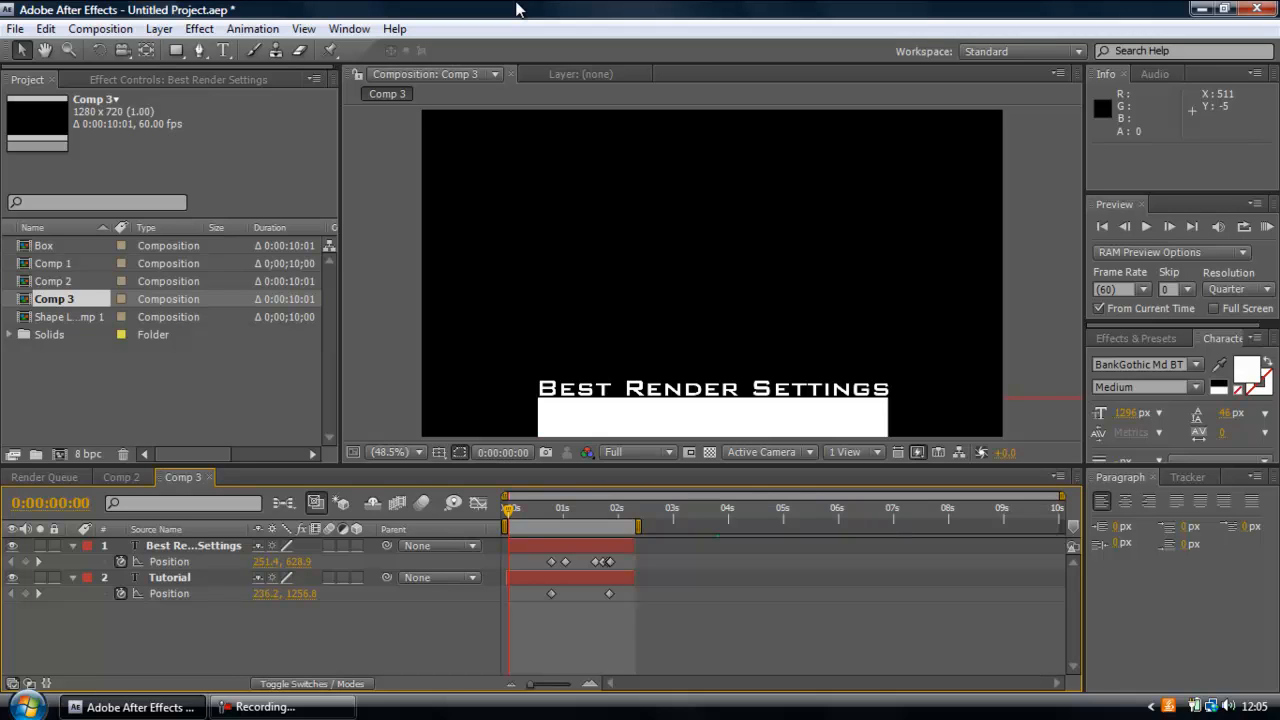
pyautogui.click(126, 34)
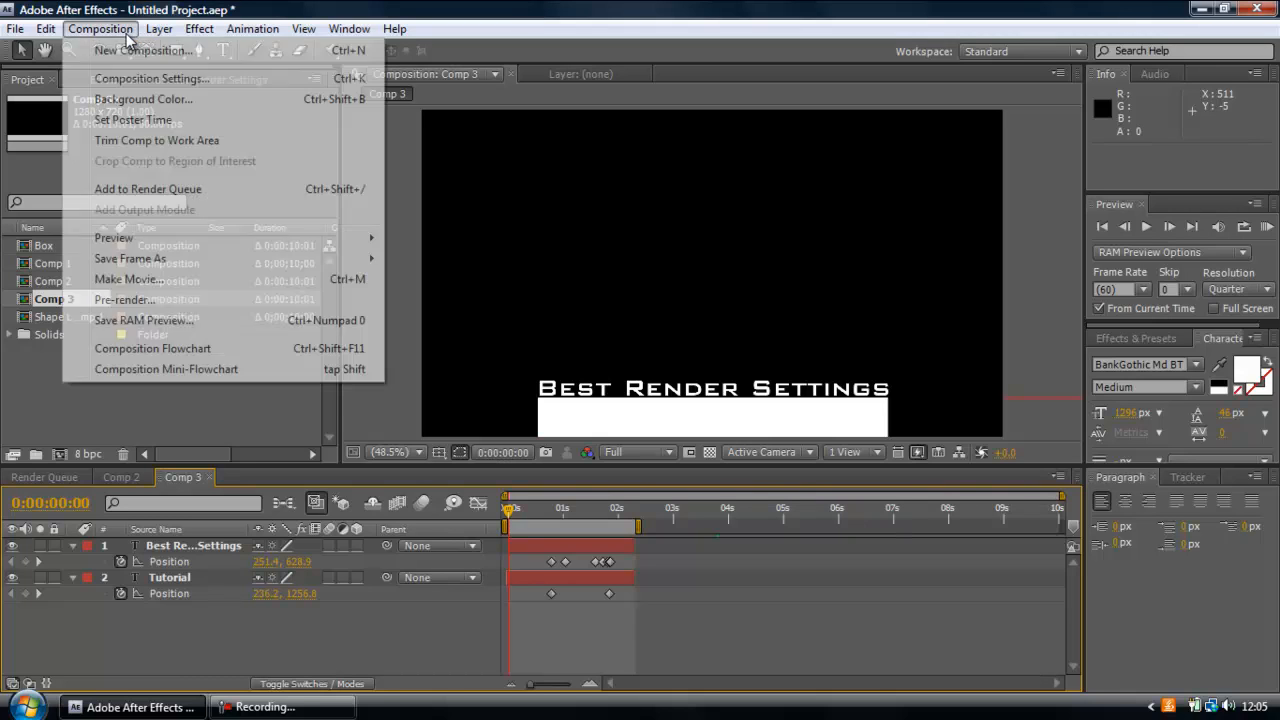
pyautogui.click(126, 34)
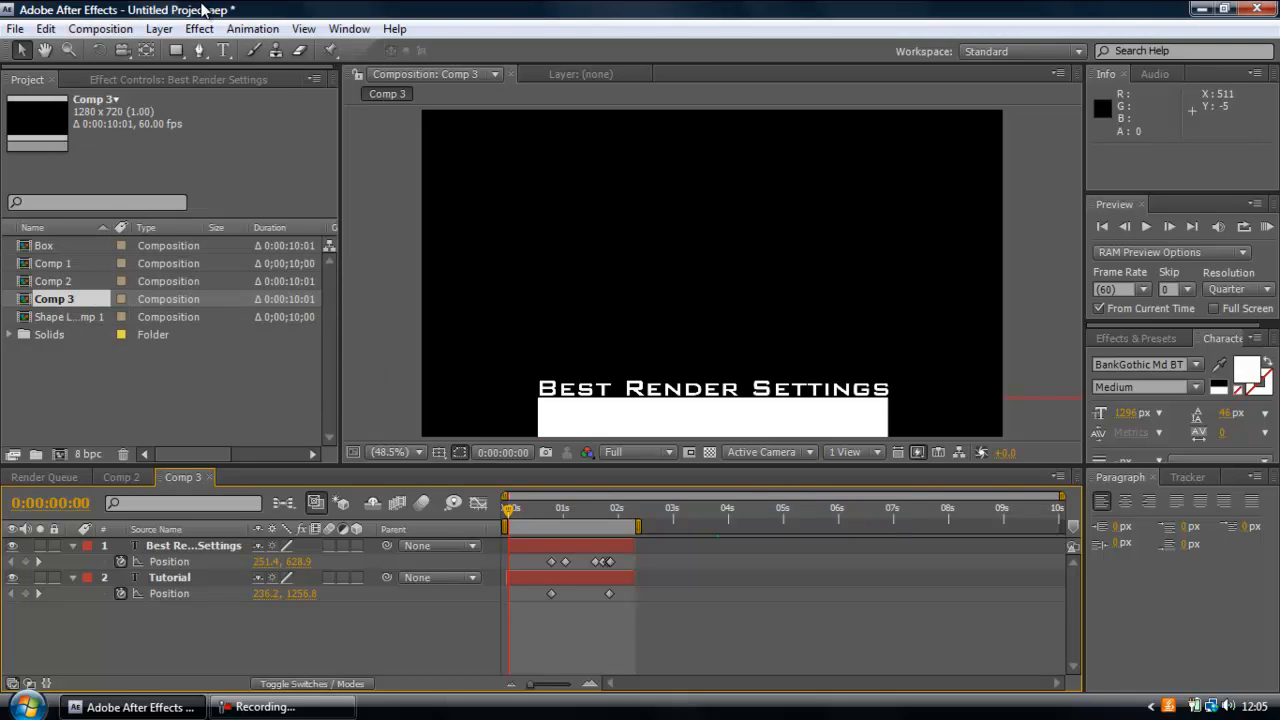
pyautogui.click(80, 34)
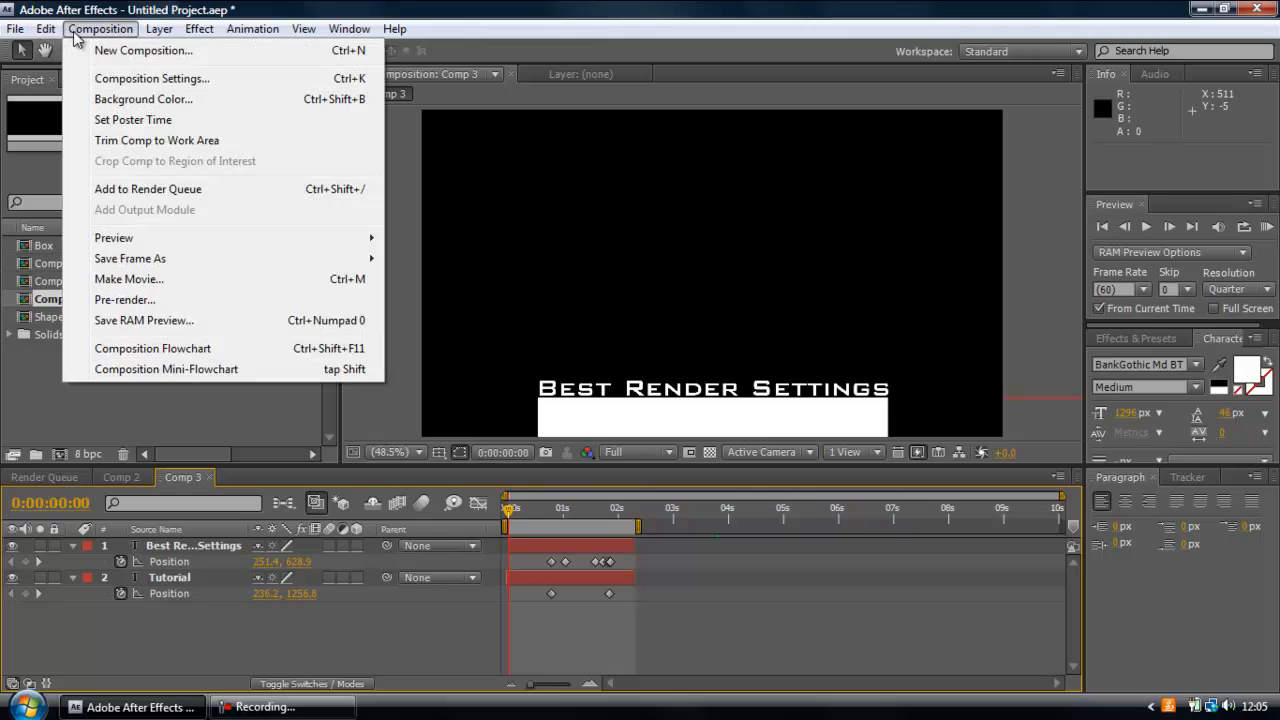
pyautogui.click(172, 189)
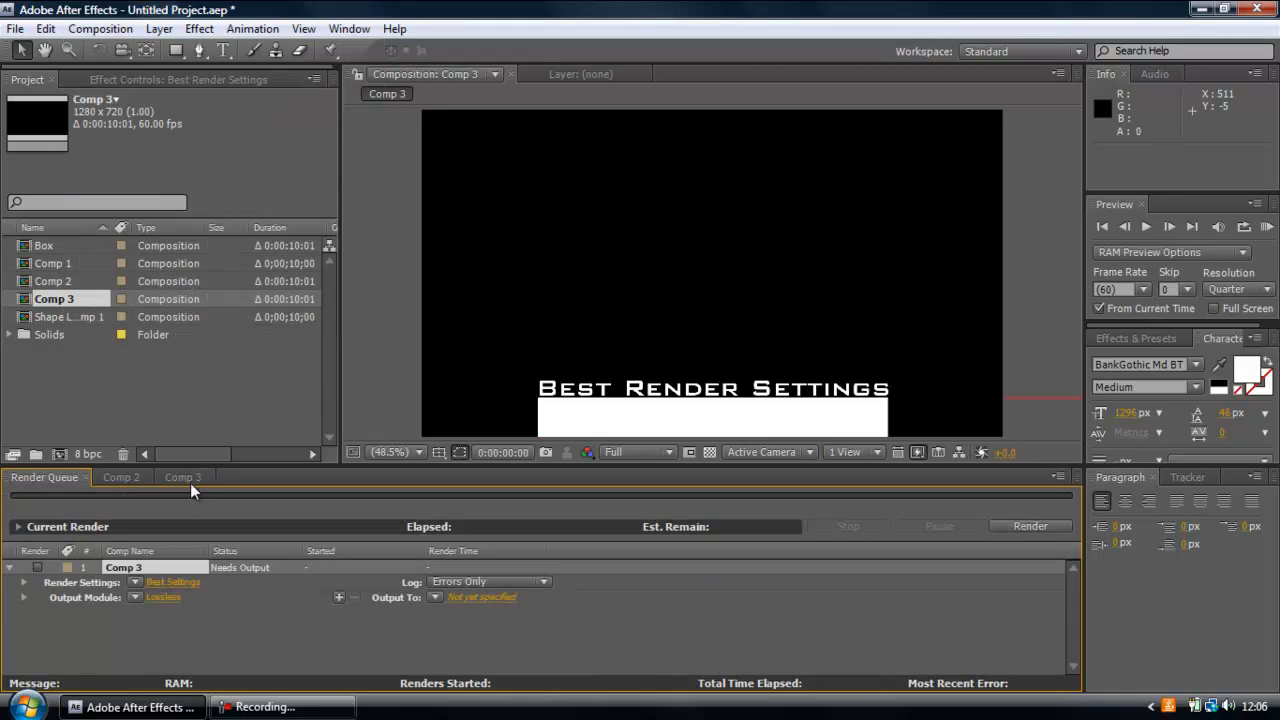
pyautogui.click(165, 477)
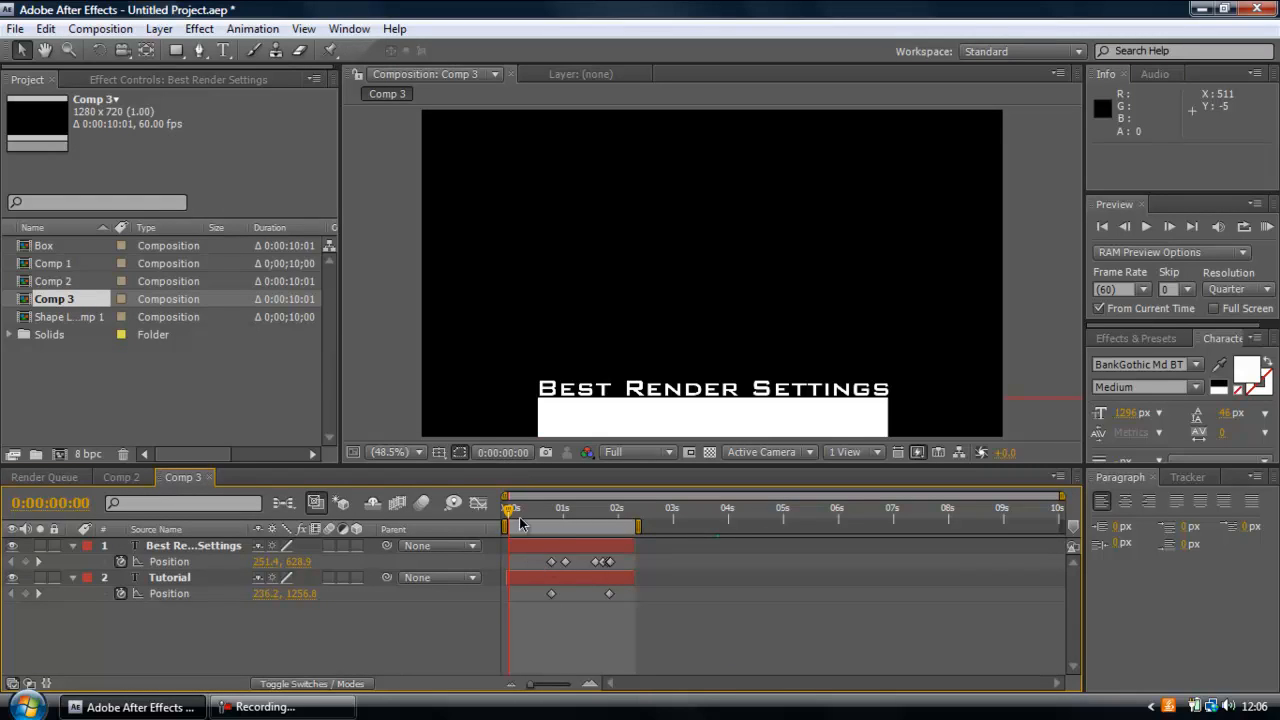
pyautogui.moveTo(509, 514)
pyautogui.mouseDown()
pyautogui.moveTo(618, 537)
pyautogui.moveTo(491, 527)
pyautogui.mouseUp()
pyautogui.click(30, 478)
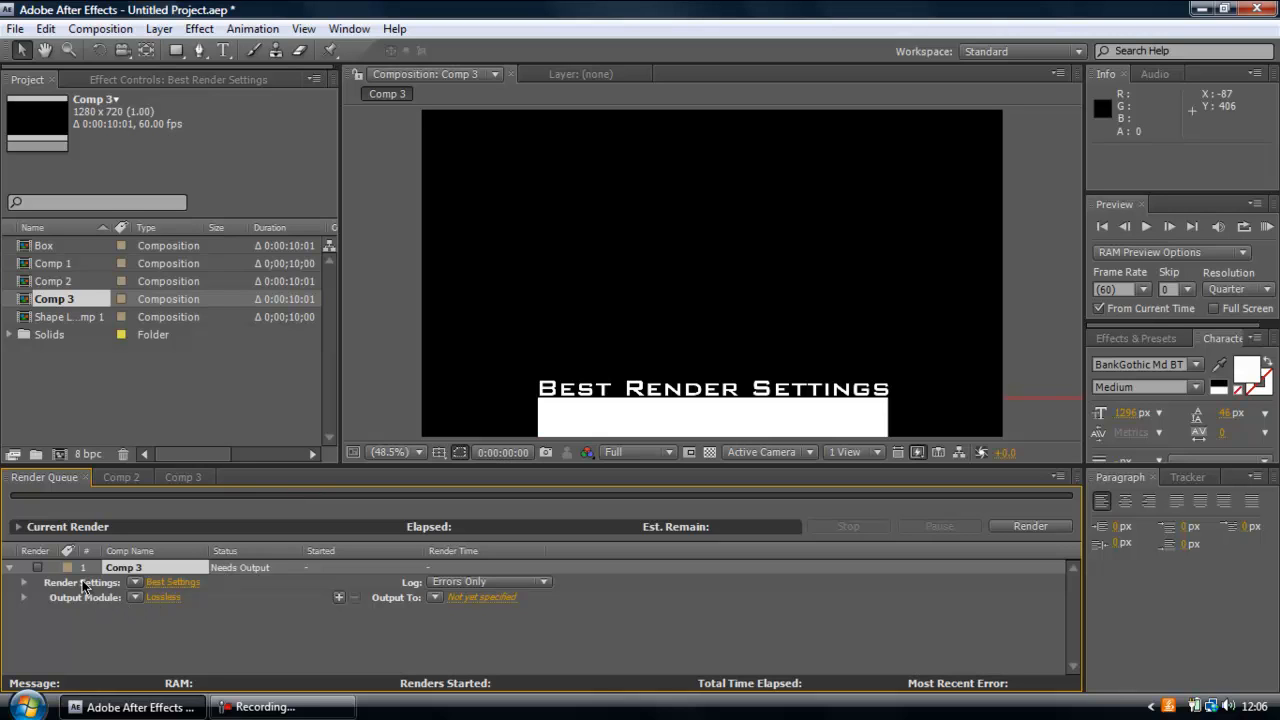
# Set Comp 3's render settings to Best quality and Full resolution, and accept them.
pyautogui.click(194, 583)
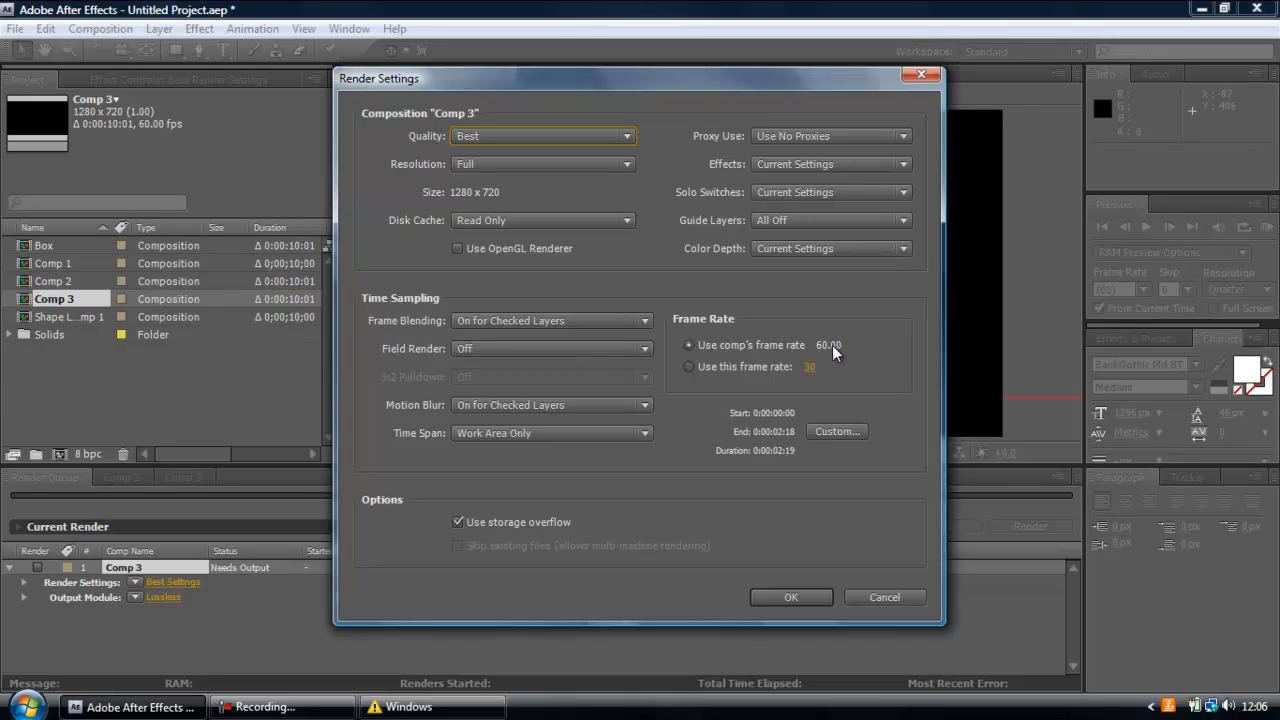
pyautogui.moveTo(731, 76); pyautogui.dragTo(679, 57)
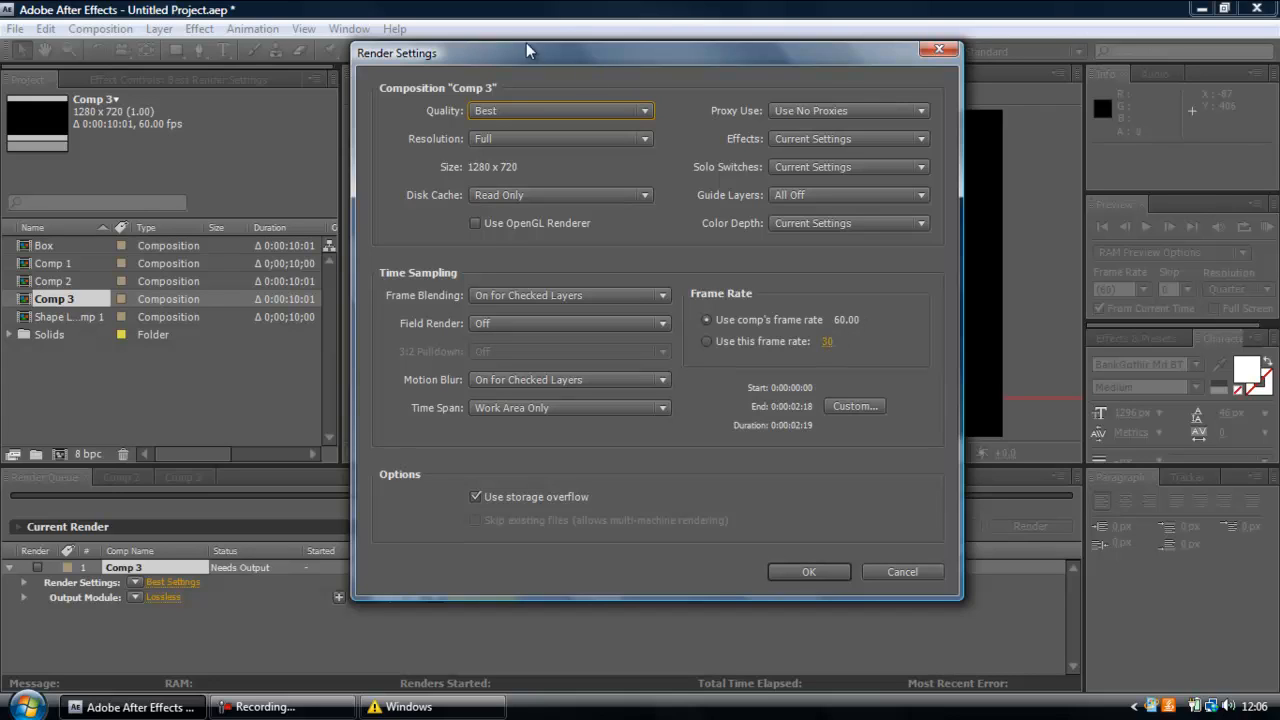
pyautogui.click(482, 113)
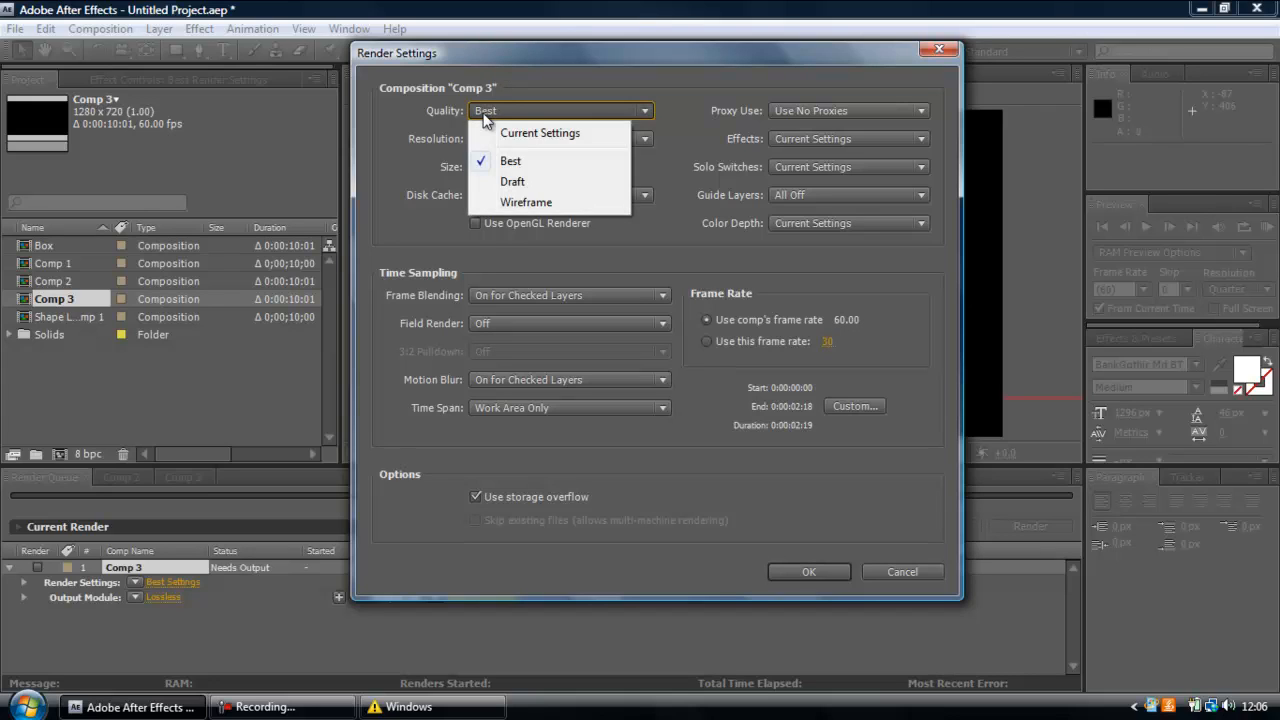
pyautogui.click(514, 162)
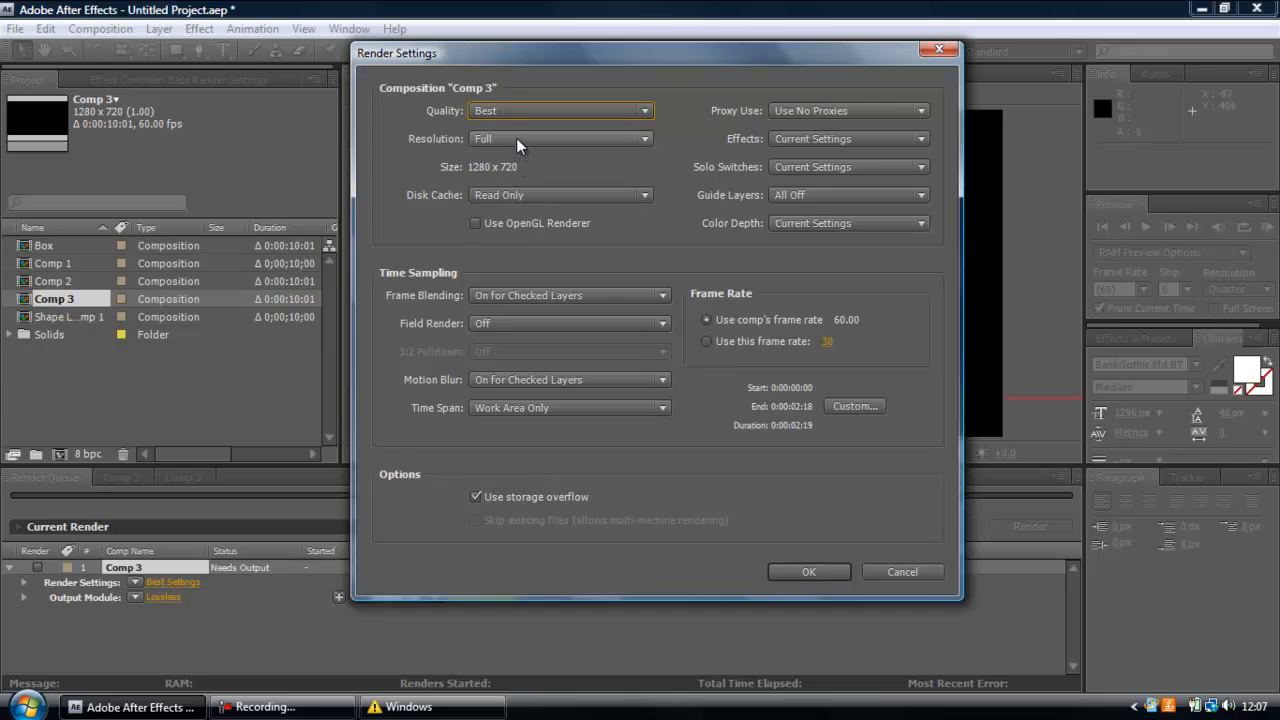
pyautogui.click(516, 138)
pyautogui.click(520, 188)
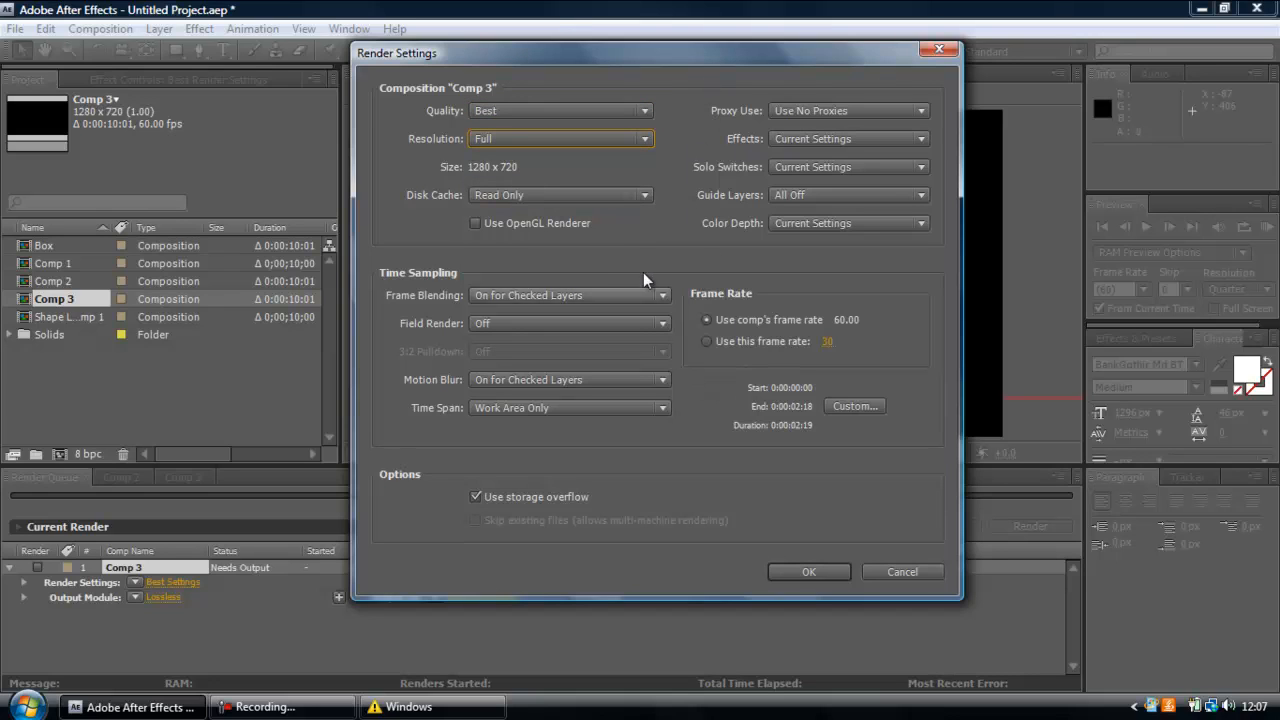
pyautogui.click(806, 571)
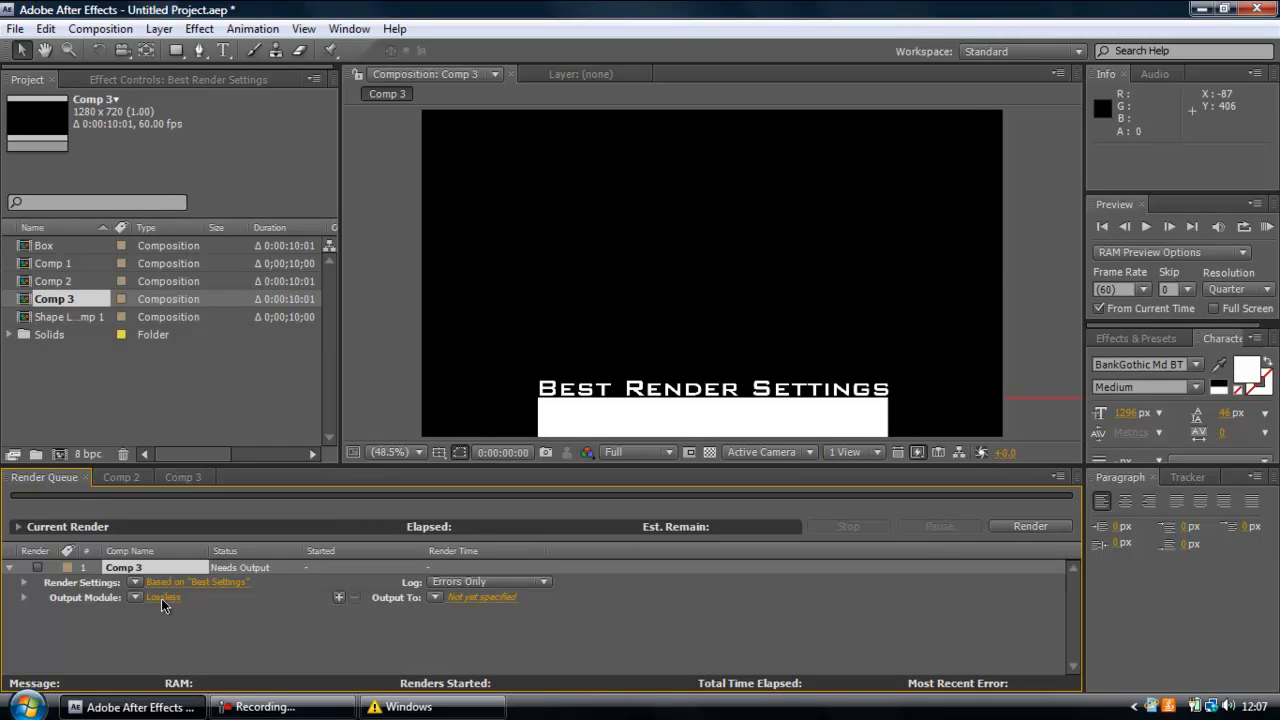
# Set the output module format of the queued Comp 3 render to QuickTime Movie.
pyautogui.click(161, 598)
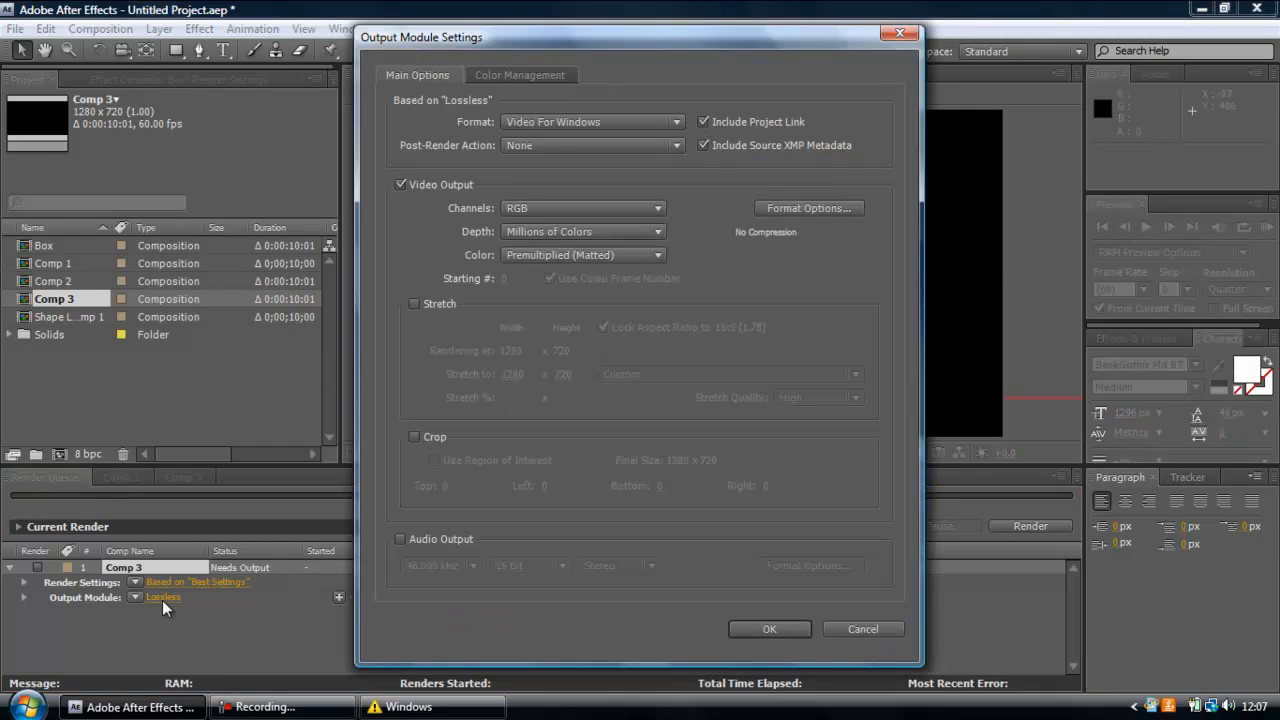
pyautogui.click(586, 122)
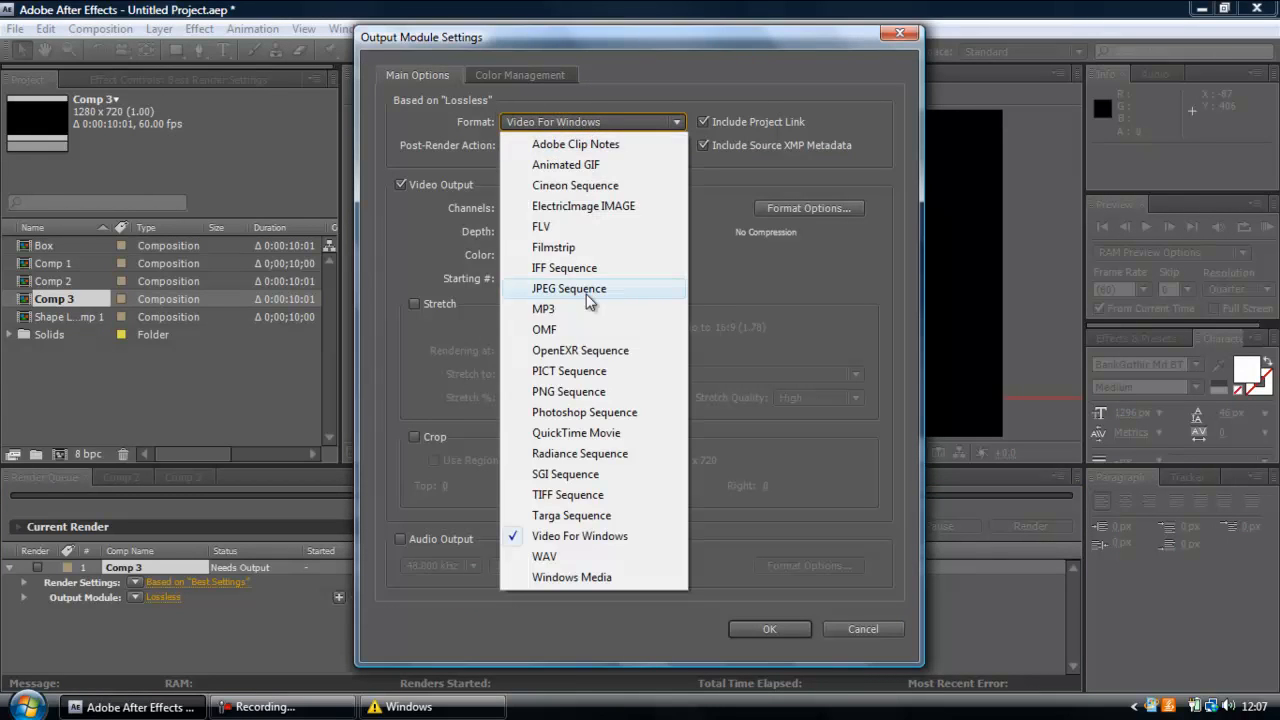
pyautogui.click(598, 434)
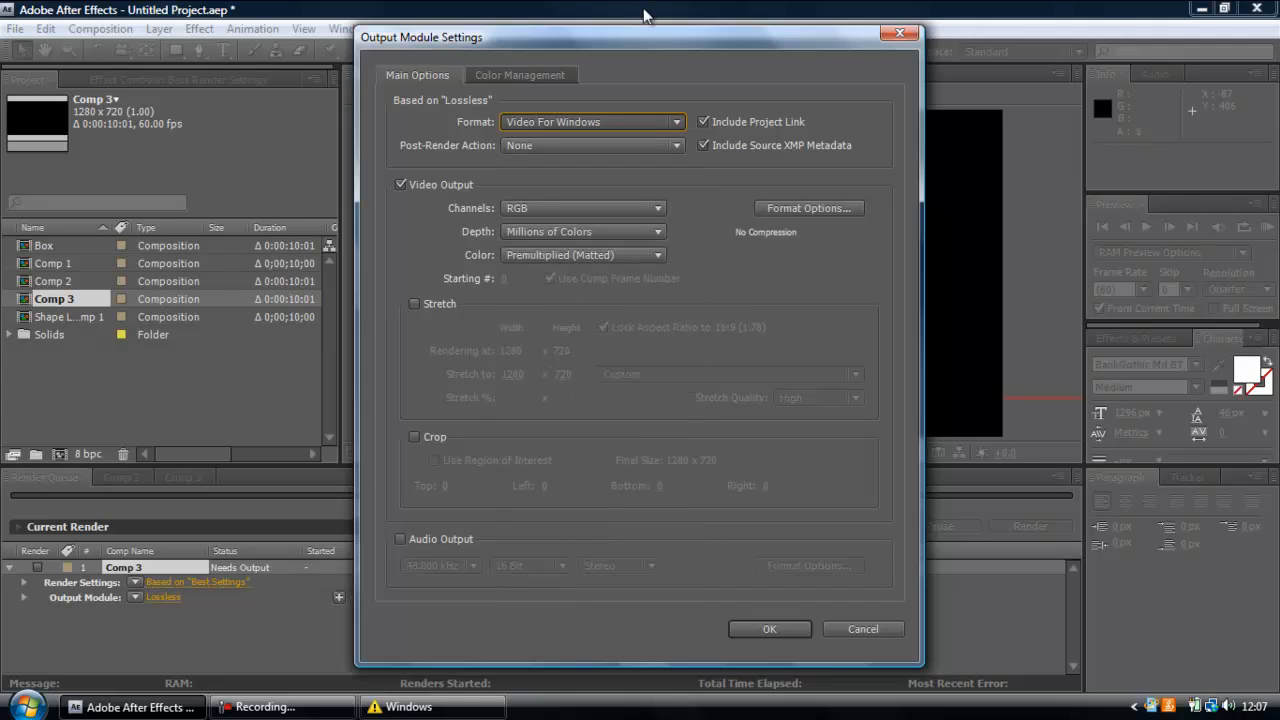
pyautogui.click(644, 146)
pyautogui.click(645, 146)
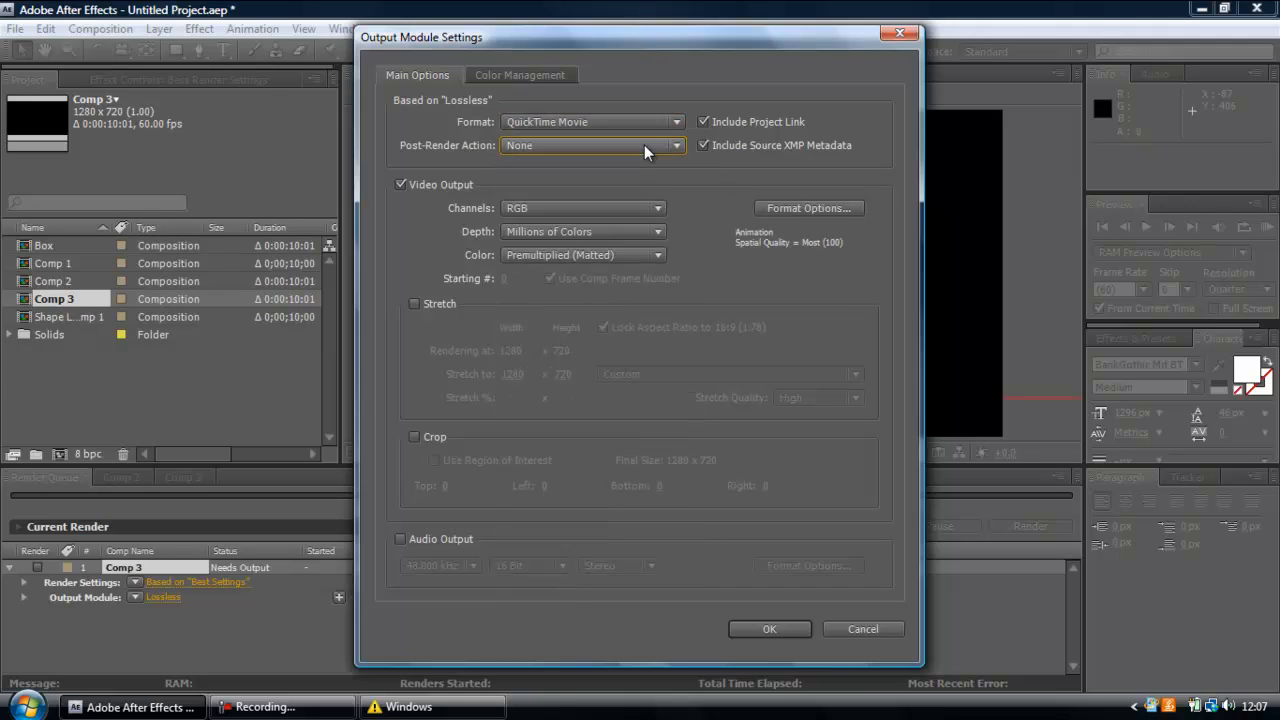
# Configure the QuickTime compression as H.264 at 60 frames per second with Best quality, dismissing the notices.
pyautogui.click(802, 208)
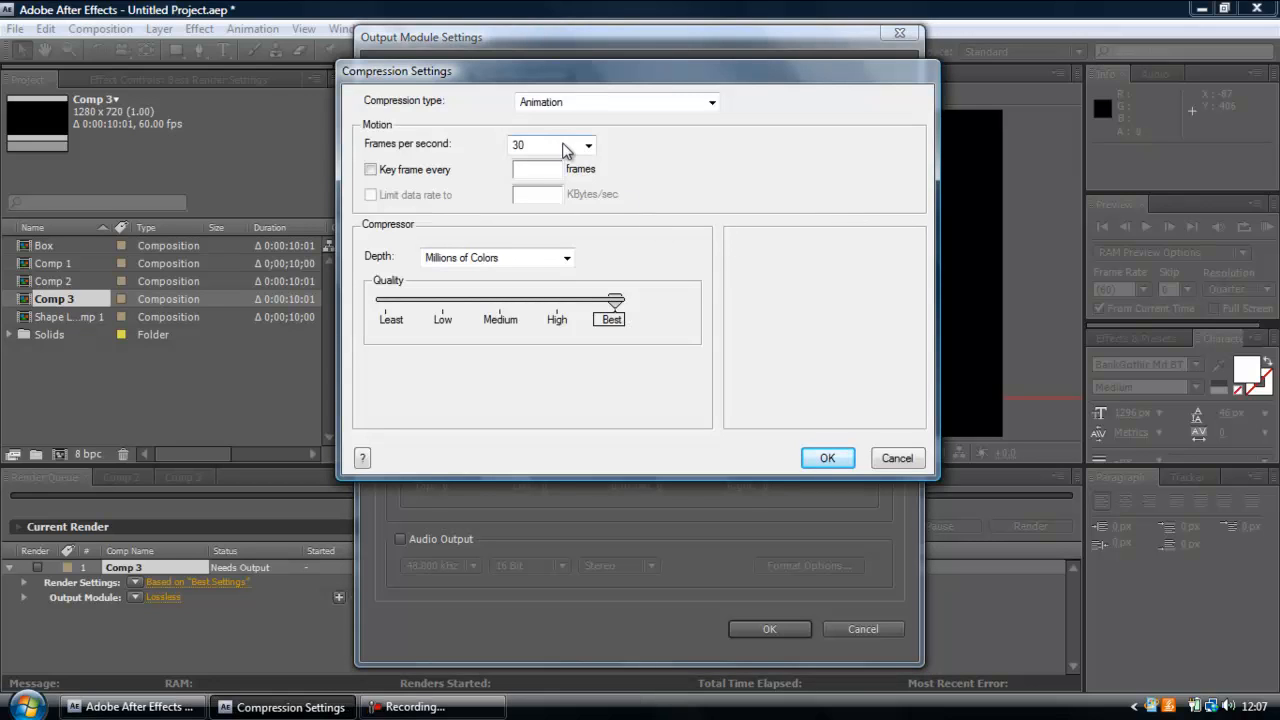
pyautogui.click(543, 143)
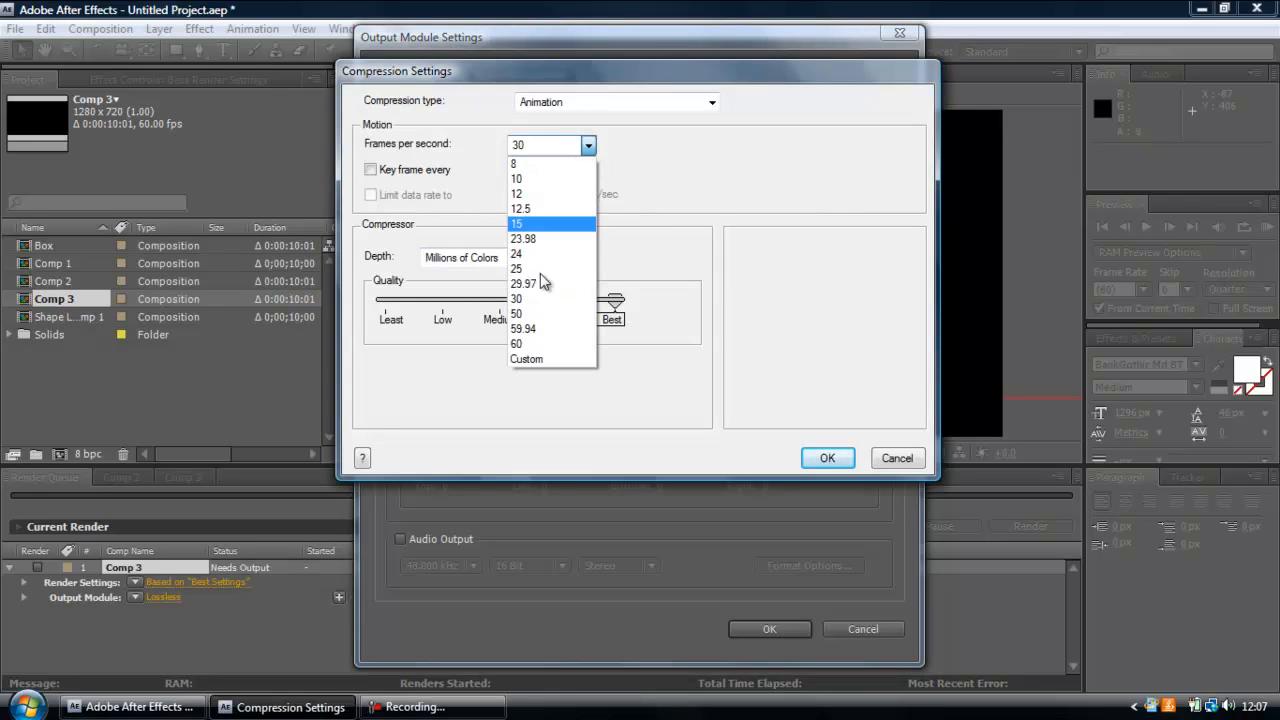
pyautogui.click(538, 344)
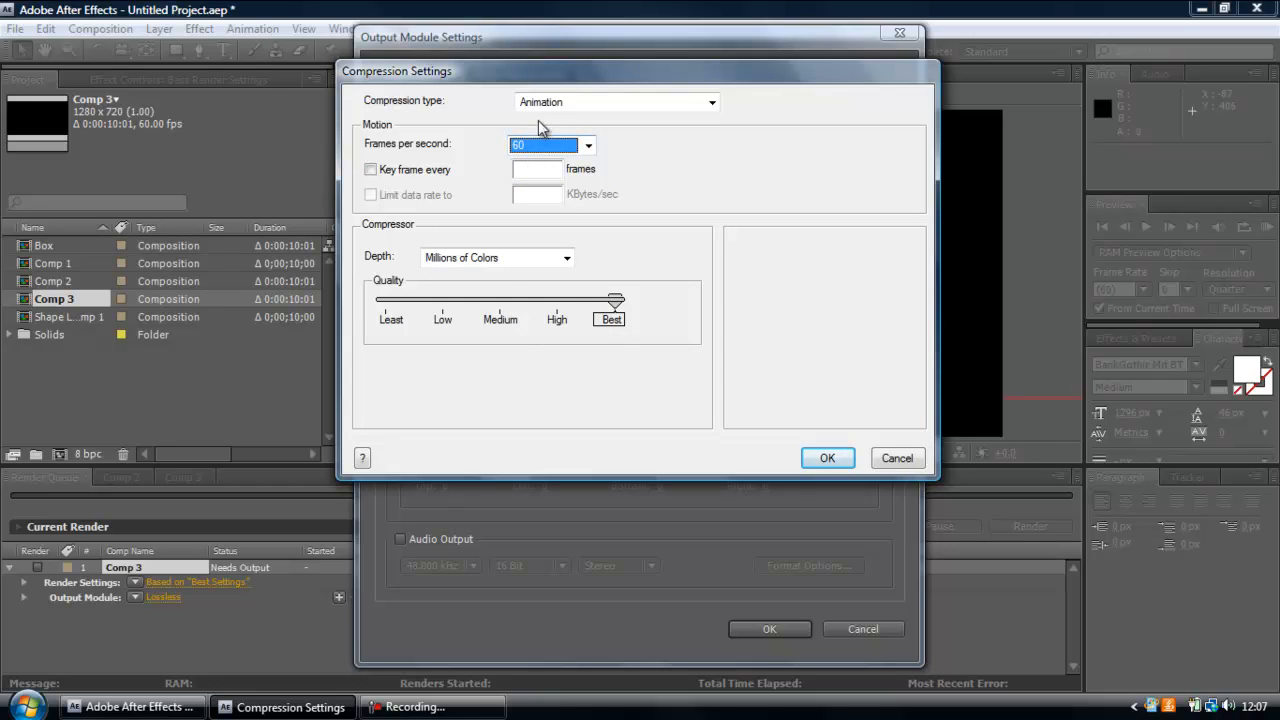
pyautogui.click(542, 108)
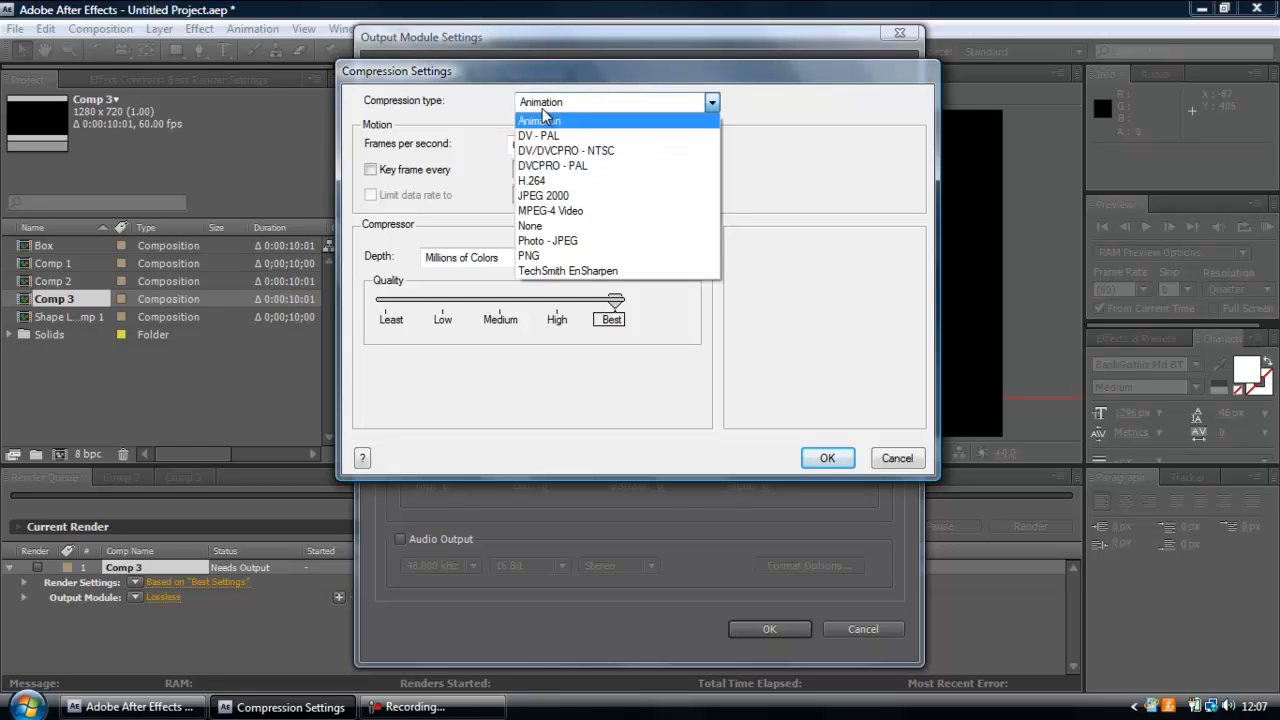
pyautogui.click(563, 183)
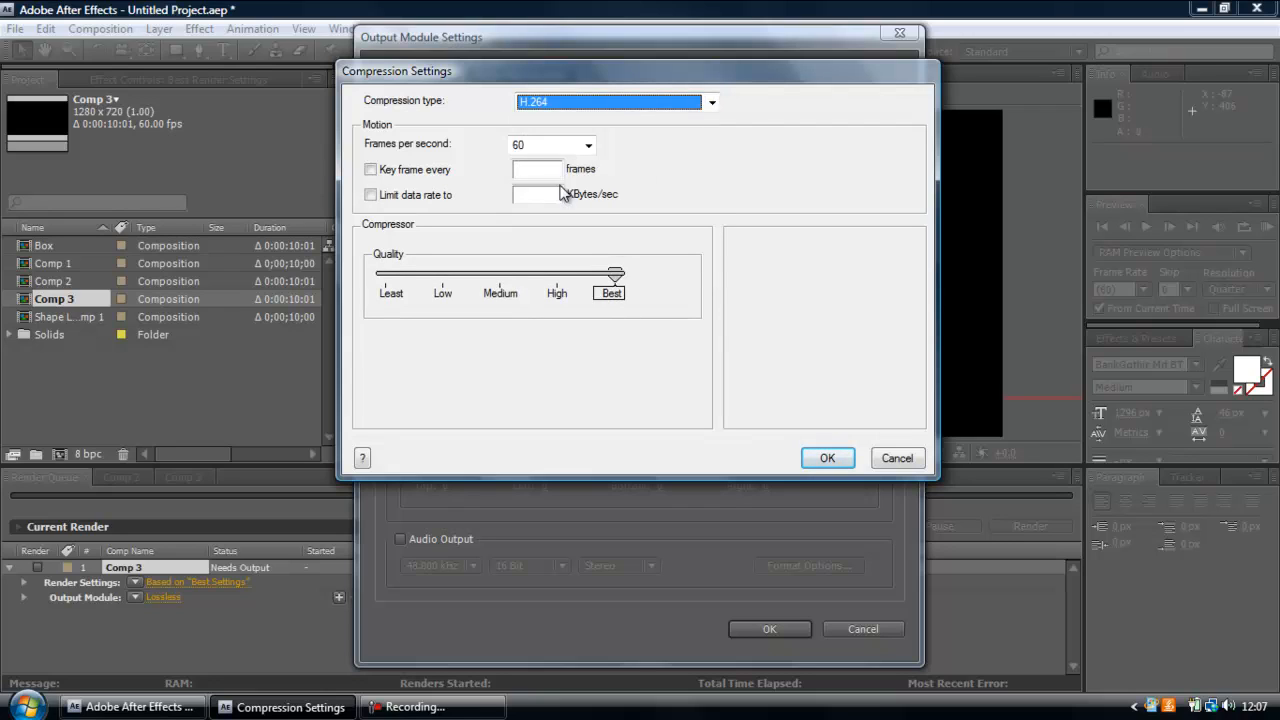
pyautogui.moveTo(615, 272); pyautogui.dragTo(642, 278)
pyautogui.click(840, 457)
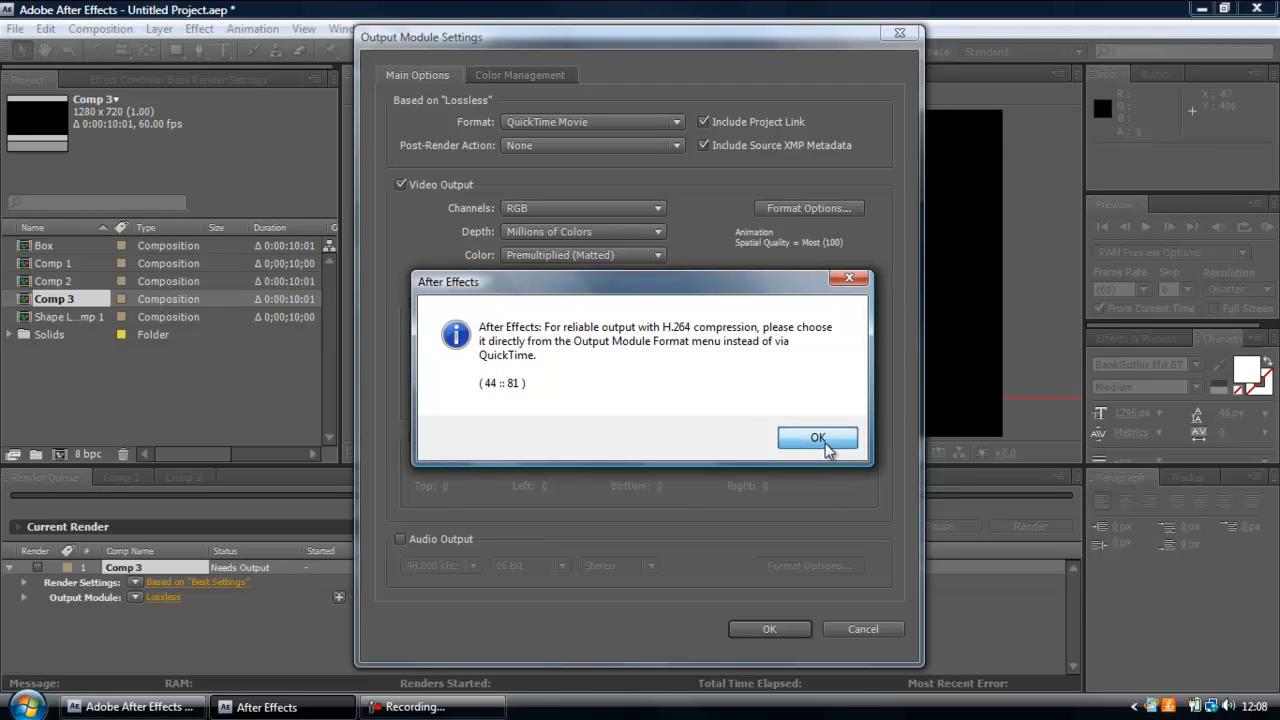
pyautogui.click(820, 440)
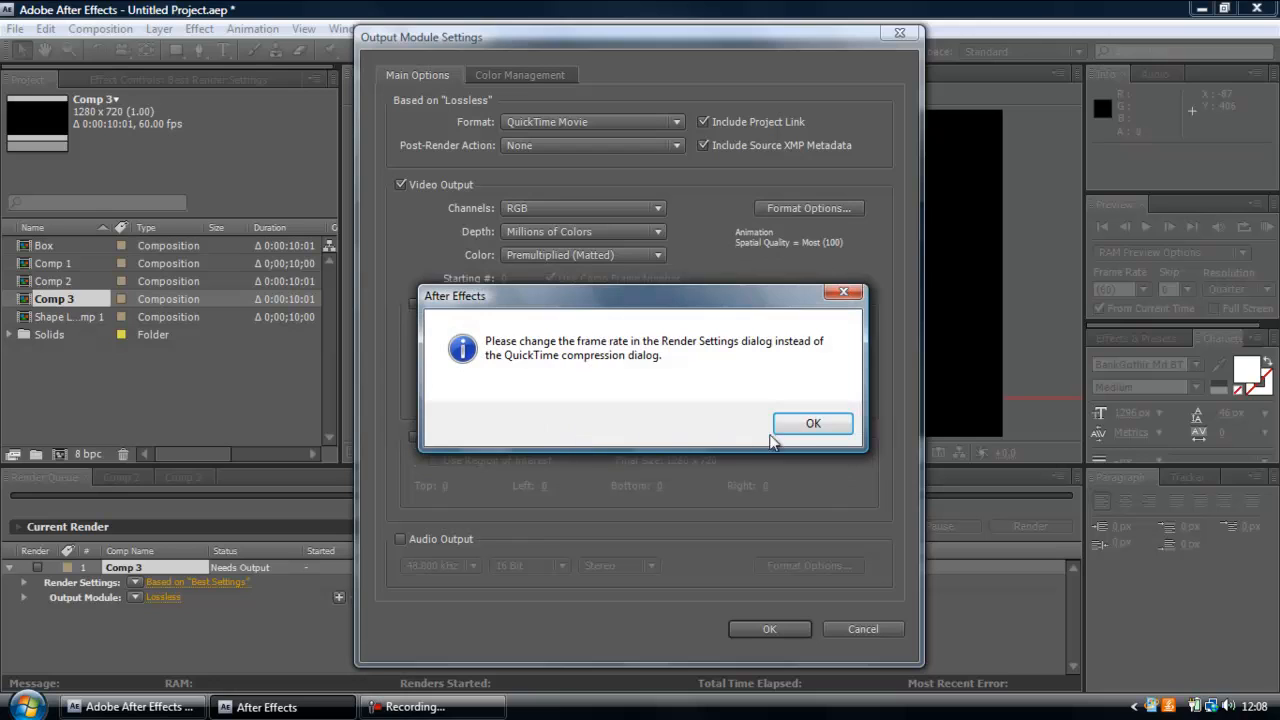
pyautogui.click(805, 426)
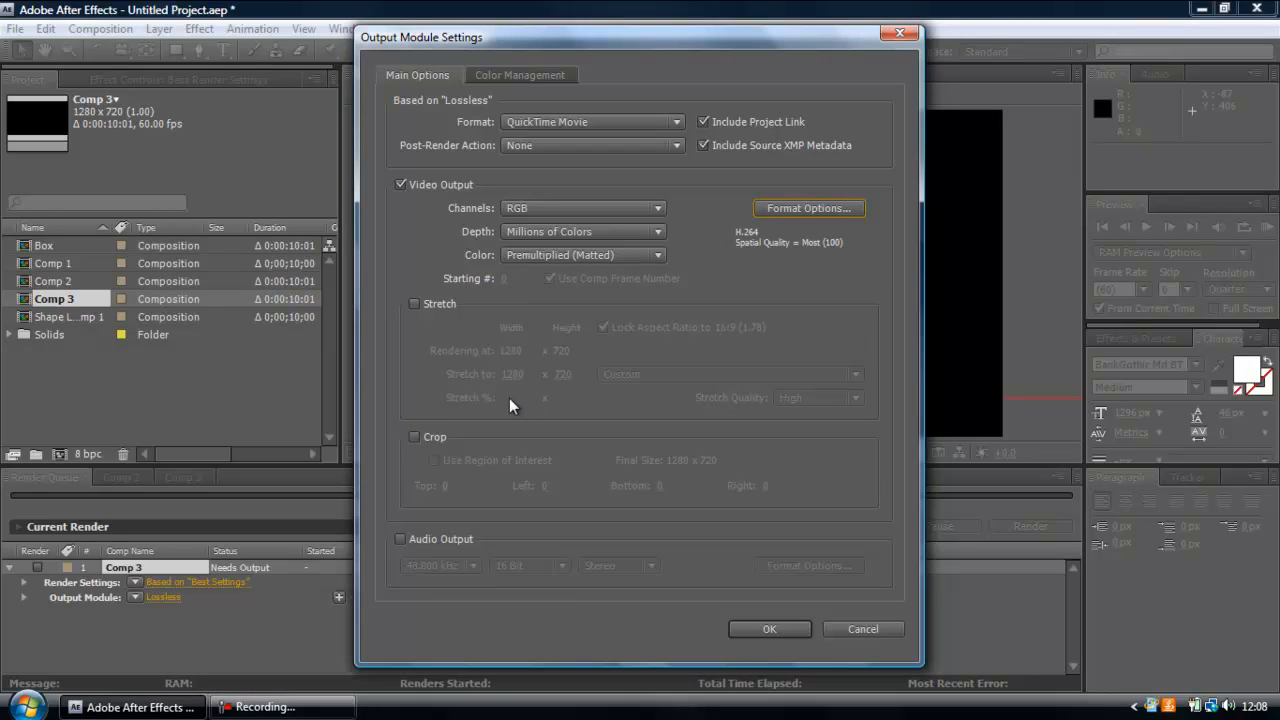
pyautogui.click(401, 540)
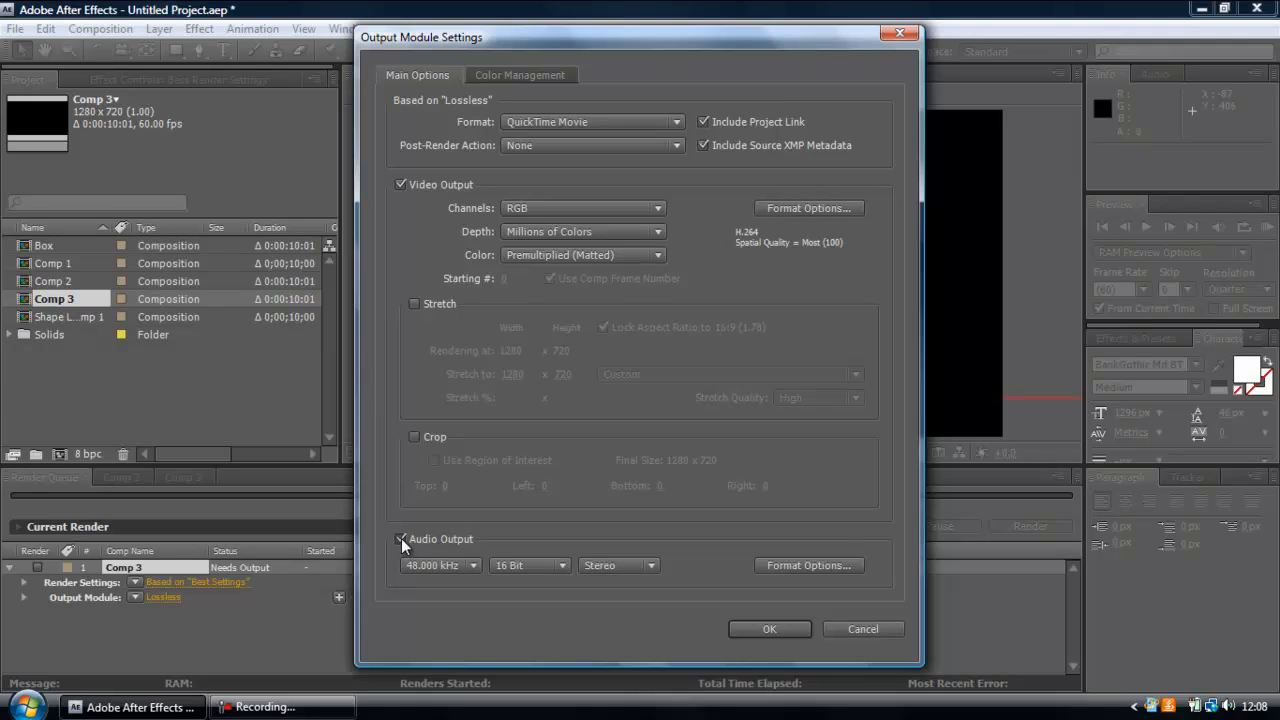
pyautogui.click(401, 538)
pyautogui.click(401, 538)
pyautogui.click(401, 538)
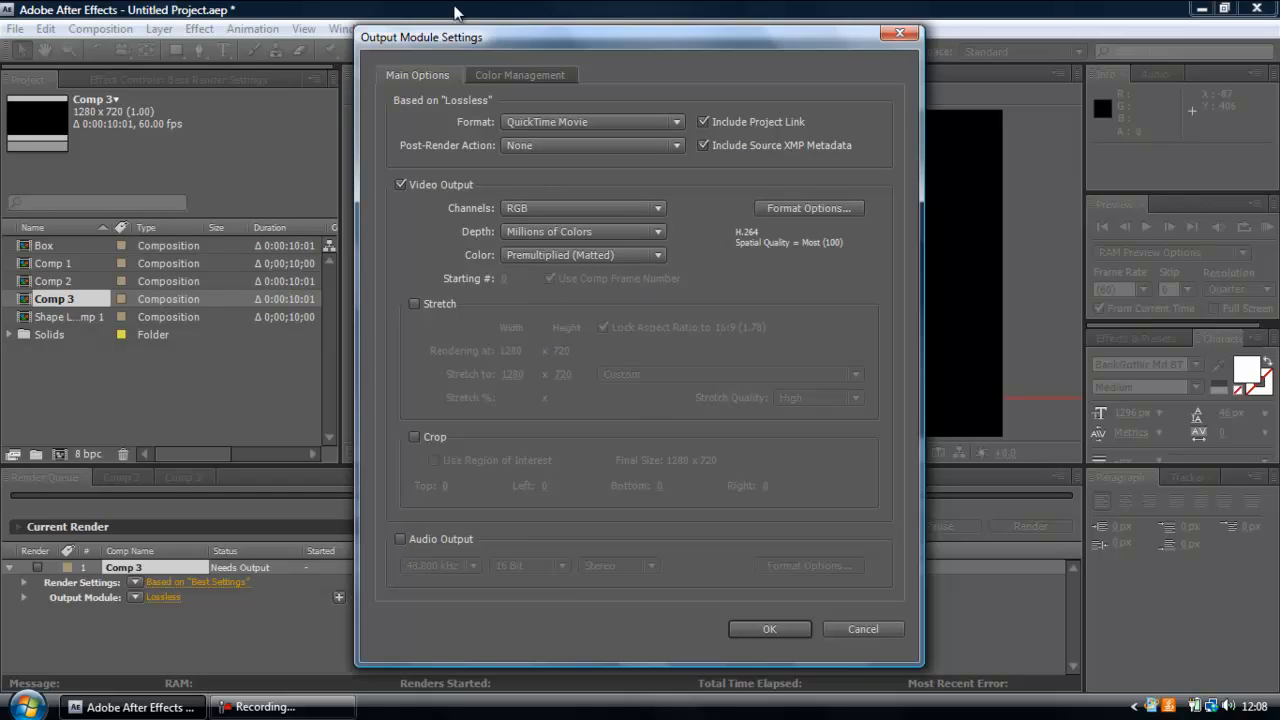
# Check the output module's color management options and accept the output module settings.
pyautogui.click(504, 76)
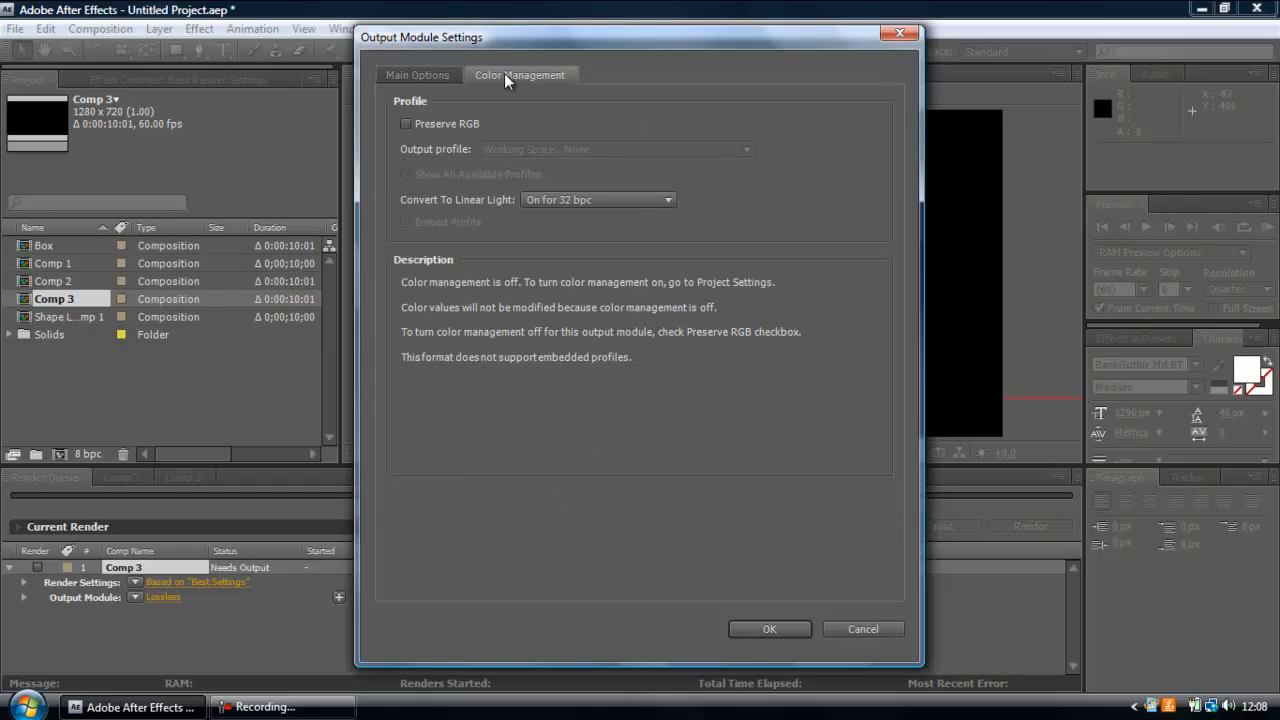
pyautogui.click(425, 79)
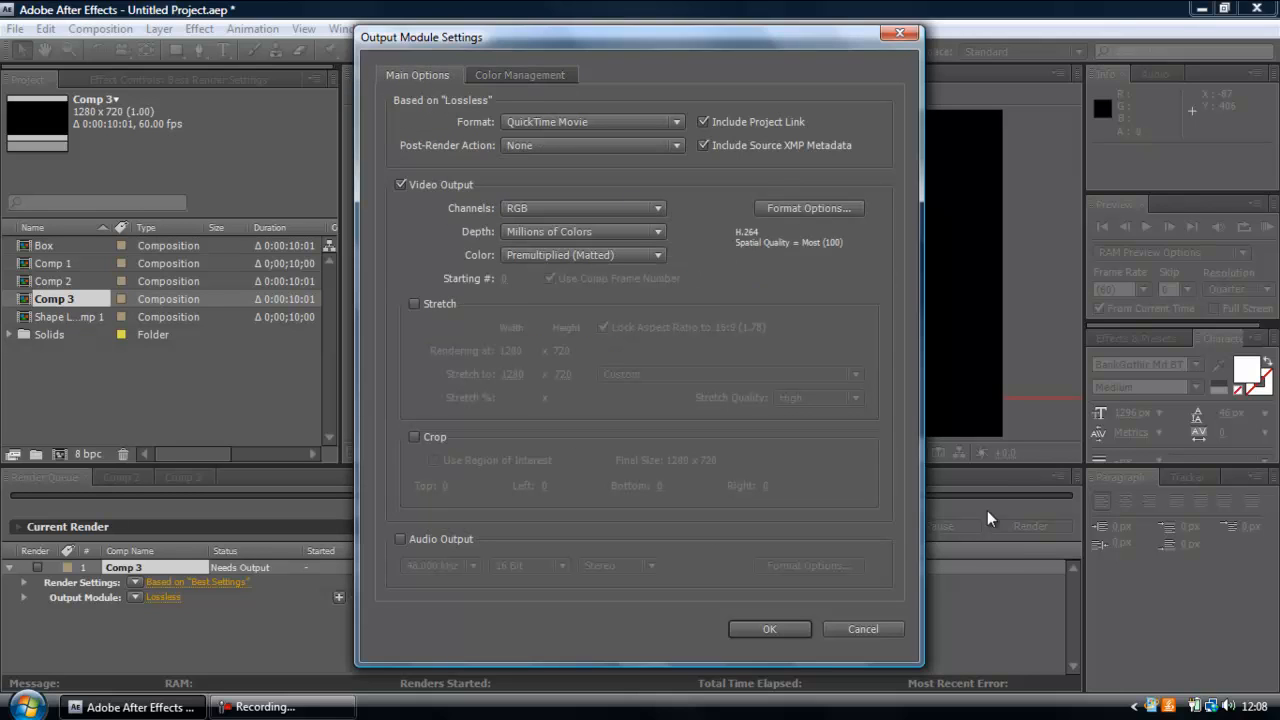
pyautogui.click(769, 629)
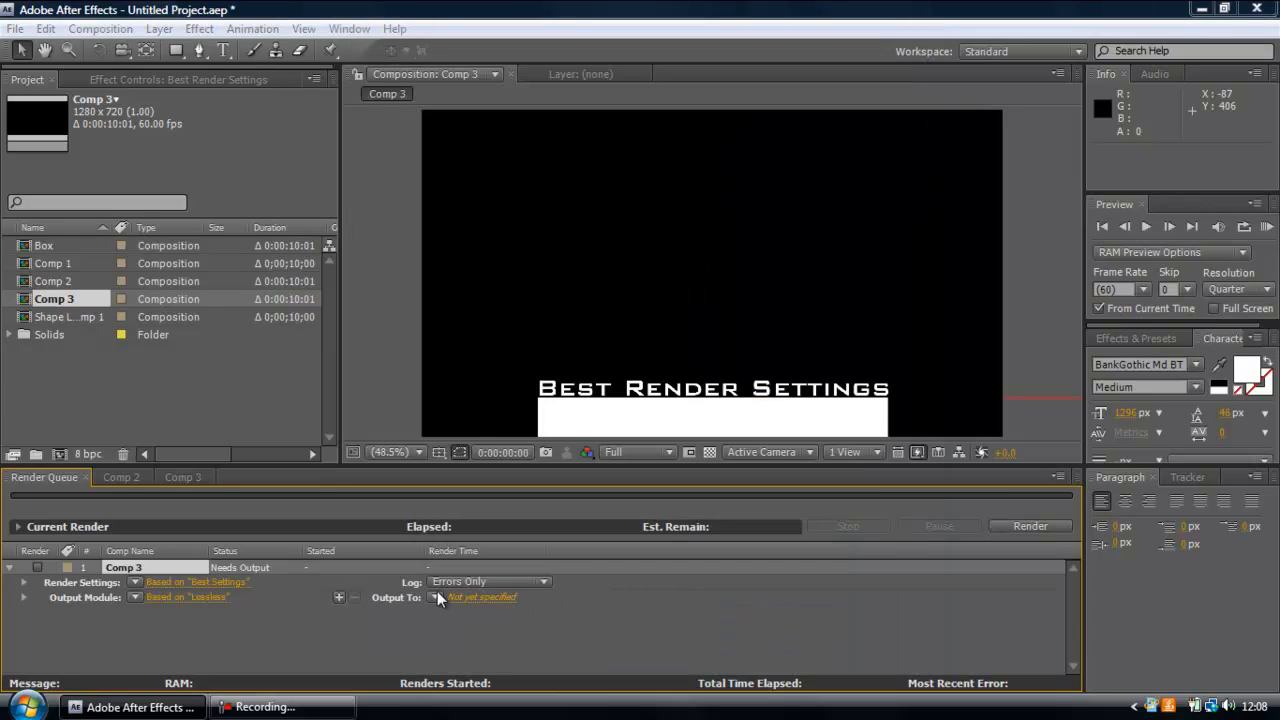
# Set Comp 3's output destination to a movie named Rendersettingstut in the VFX folder within GFX and VFX Stuff on the Desktop.
pyautogui.click(469, 597)
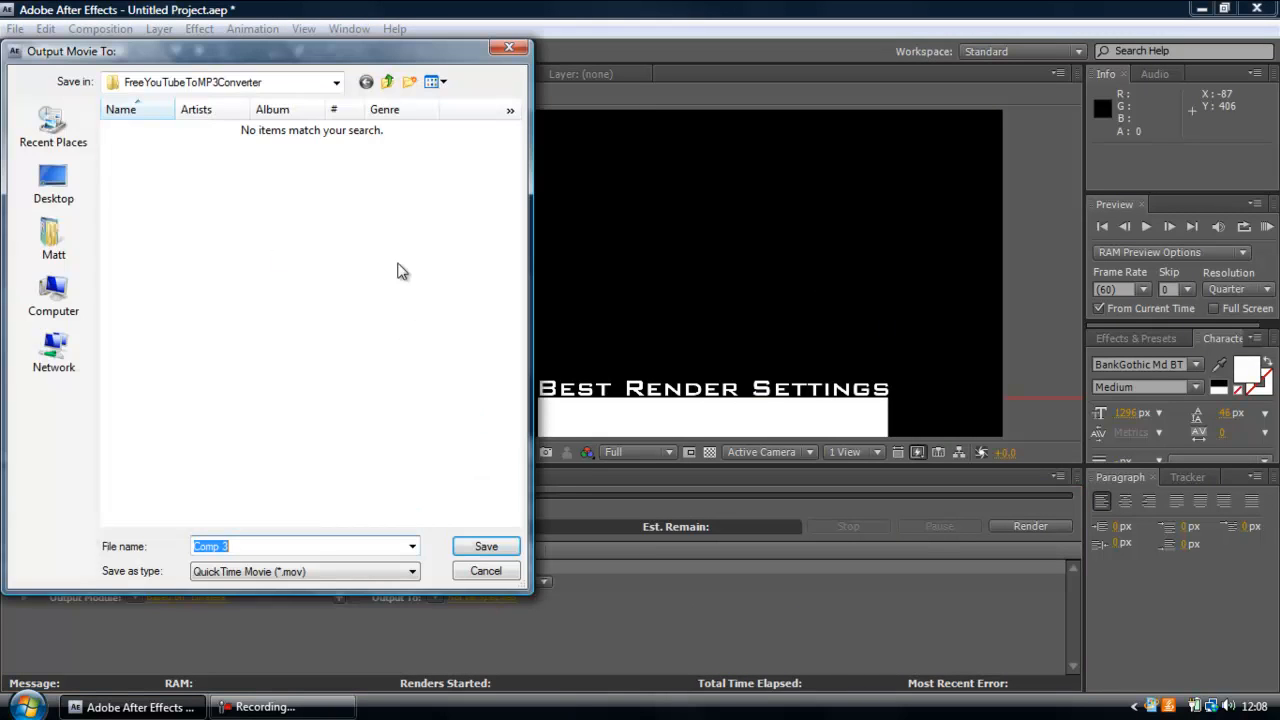
pyautogui.click(389, 84)
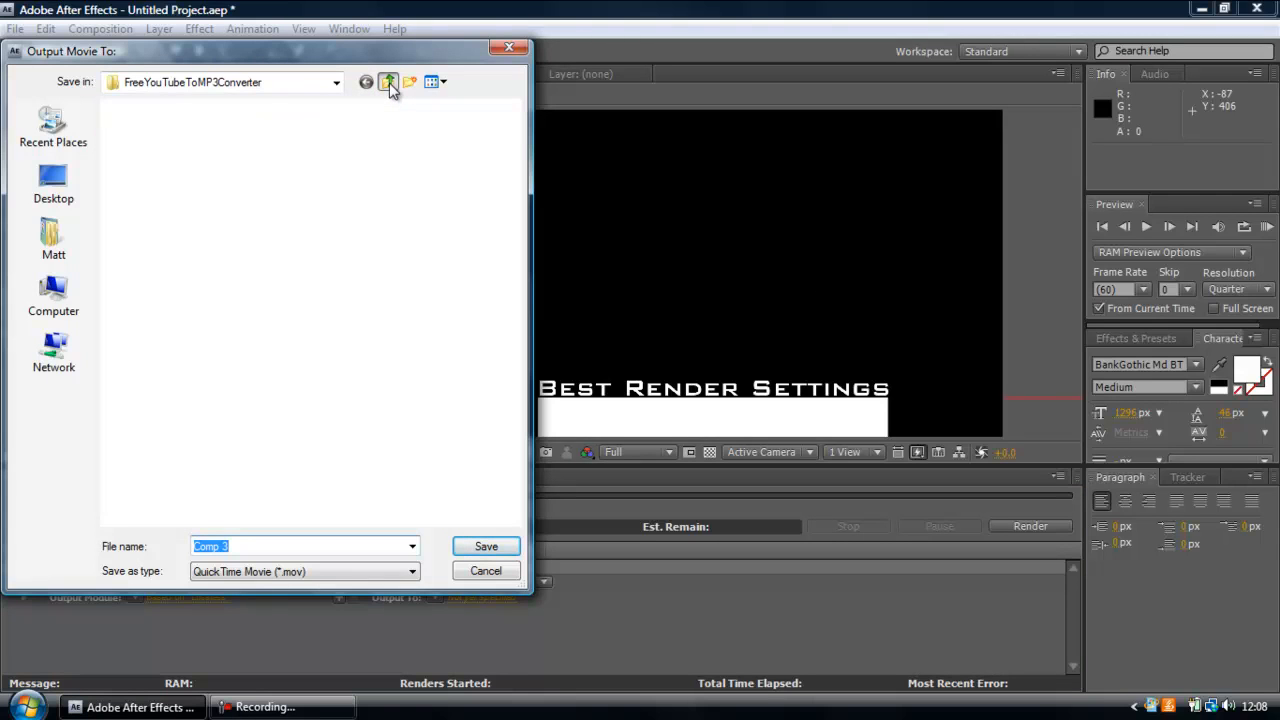
pyautogui.click(389, 84)
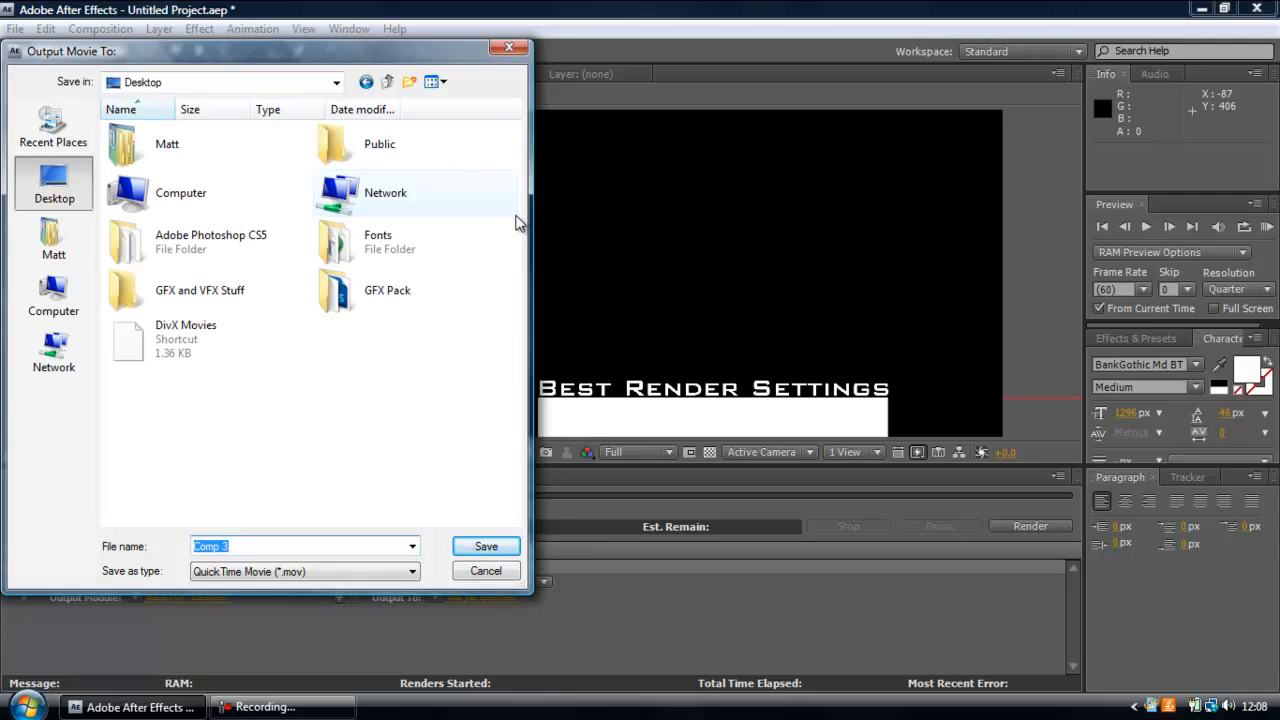
pyautogui.click(240, 286)
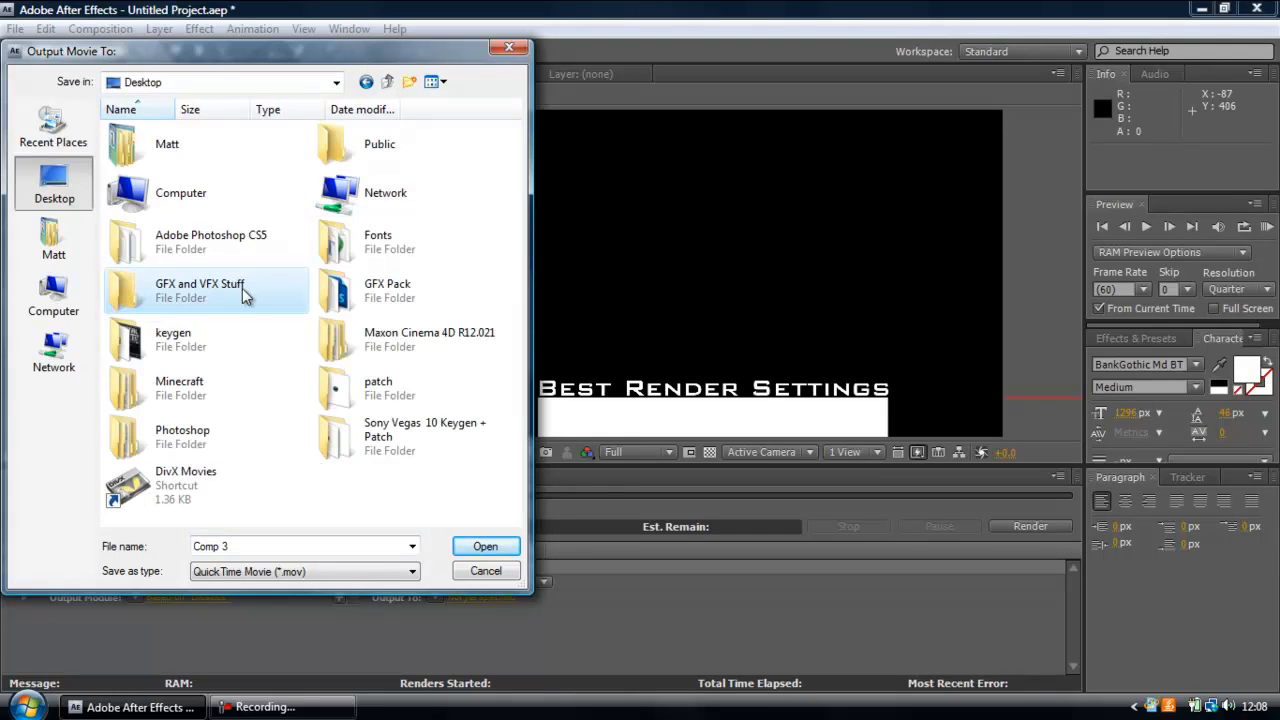
pyautogui.doubleClick(242, 288)
pyautogui.doubleClick(140, 150)
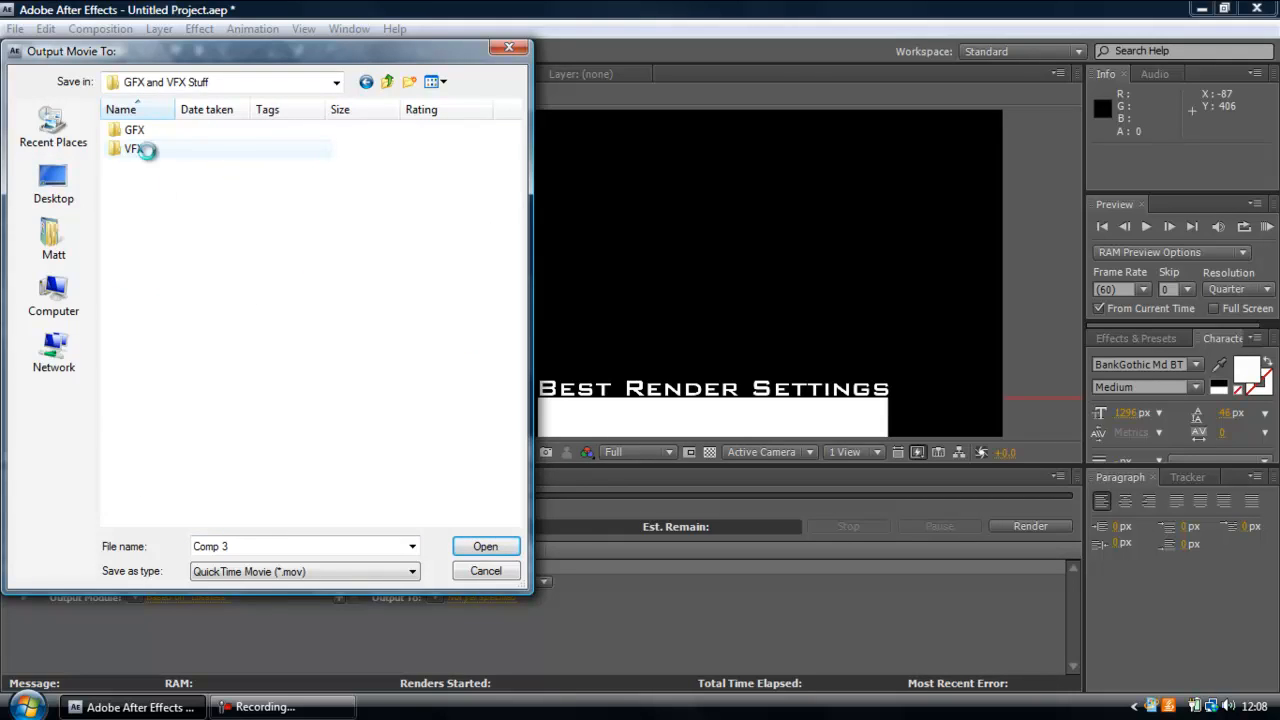
pyautogui.click(291, 548)
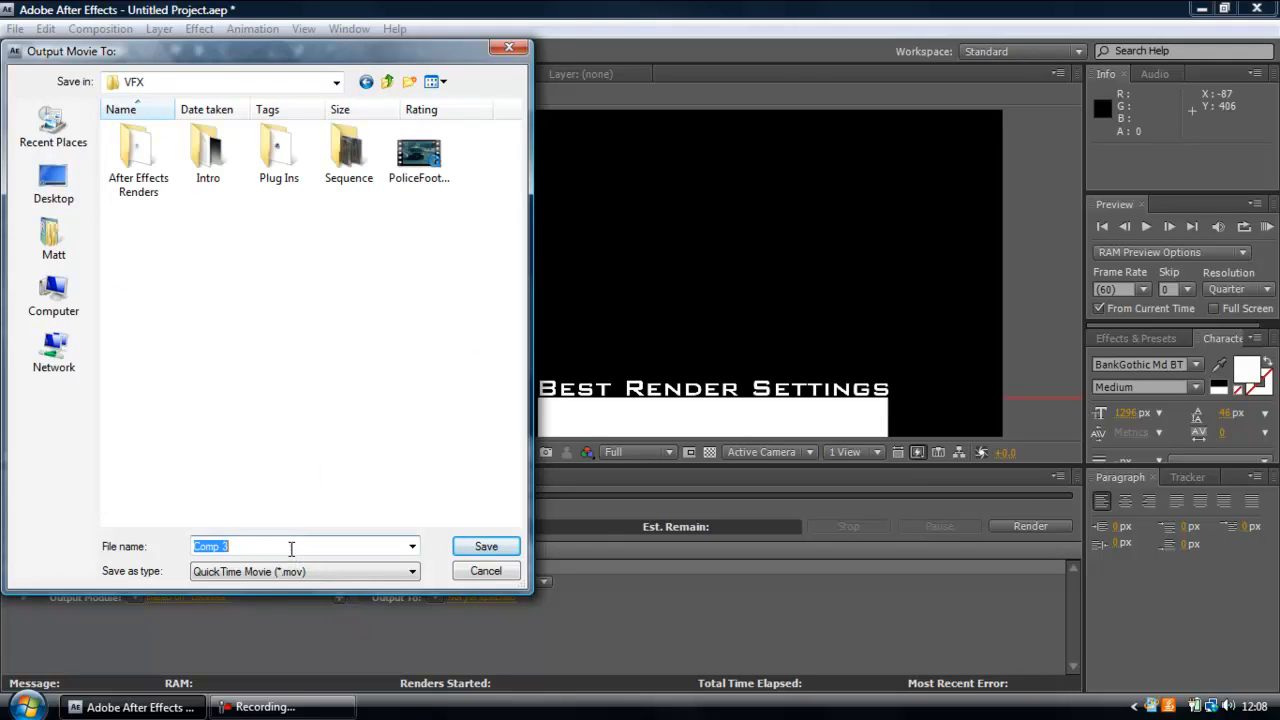
pyautogui.write('Rendersettingstut')
pyautogui.click(486, 546)
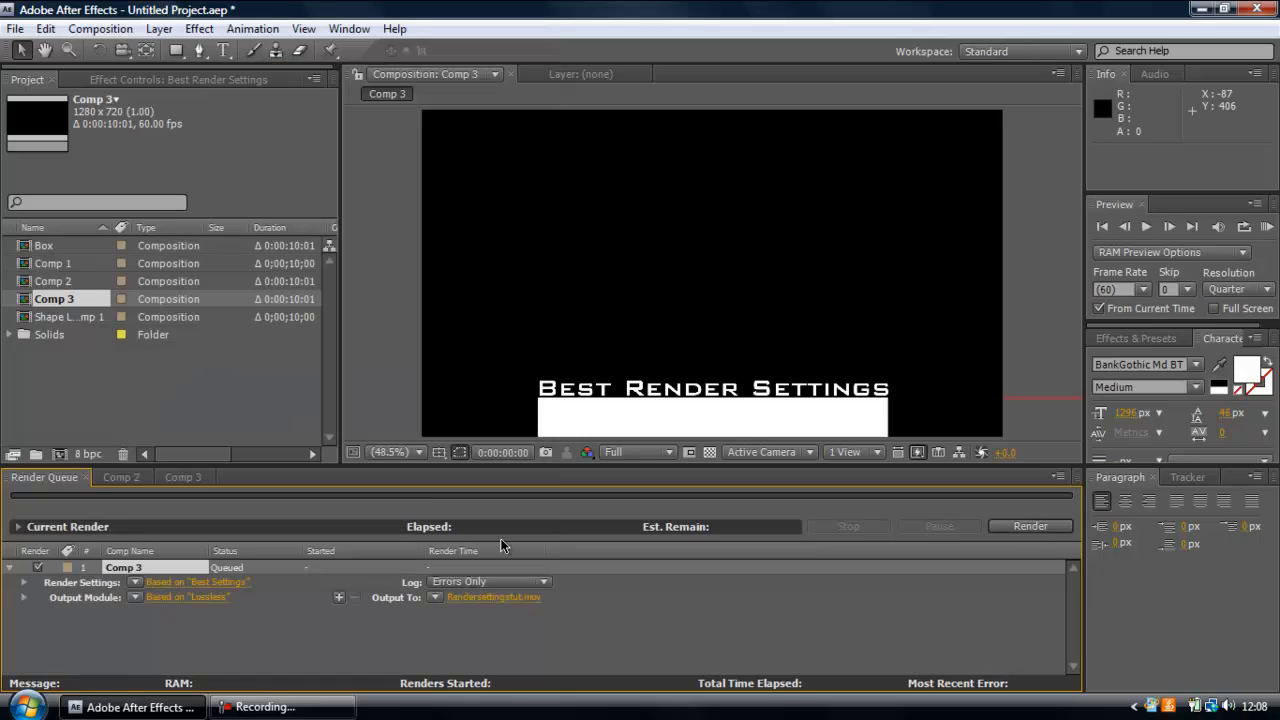
# Try to render the queued Comp 3, dismissing the notices and declining to save a copy of the project.
pyautogui.click(996, 527)
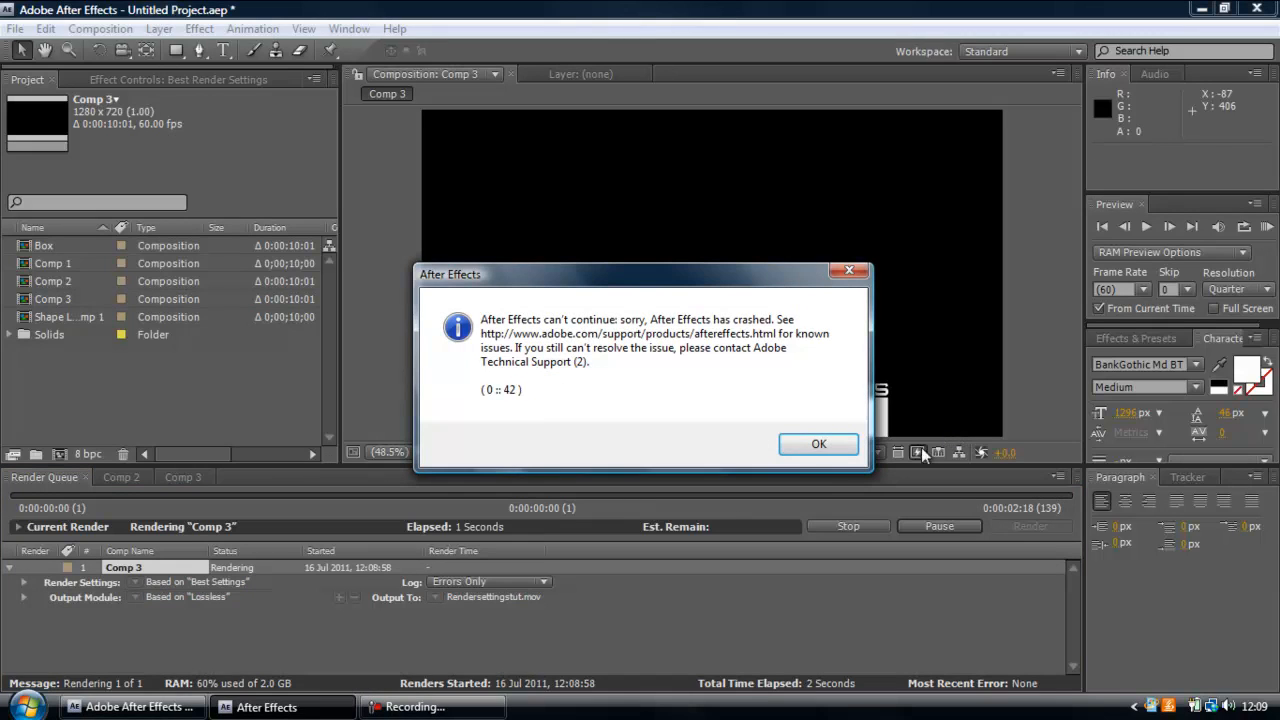
pyautogui.click(825, 445)
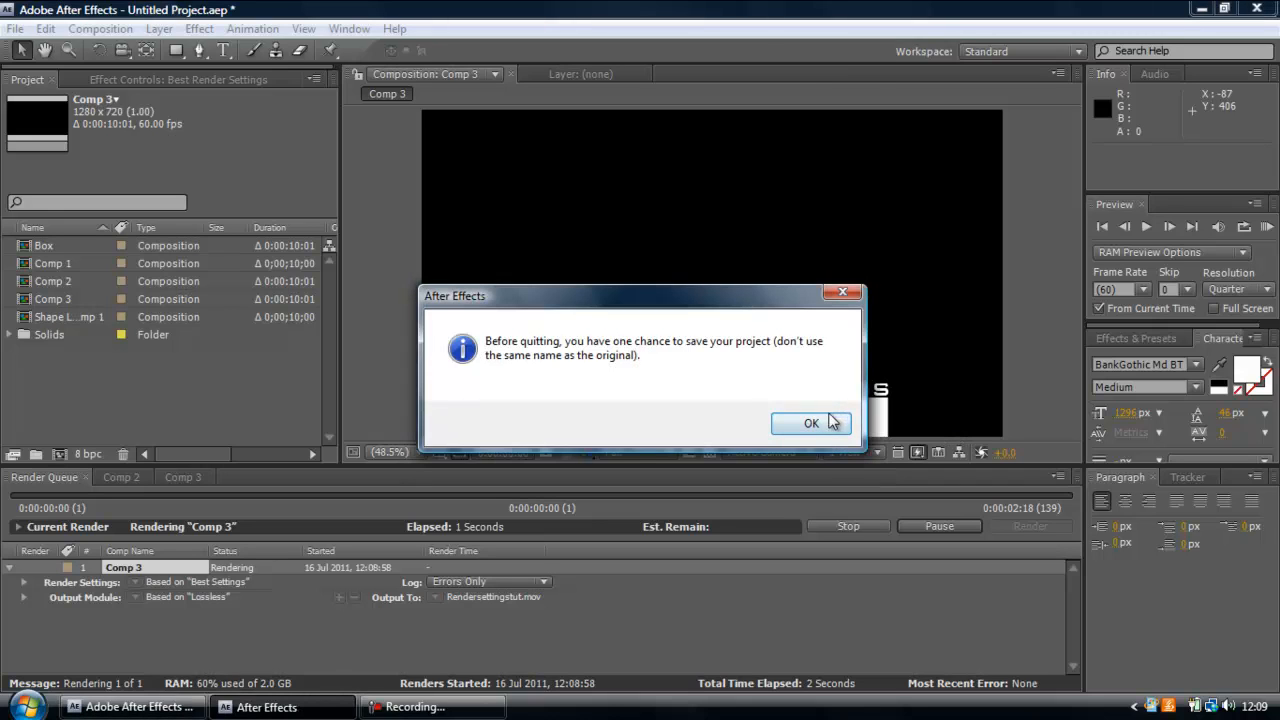
pyautogui.click(833, 422)
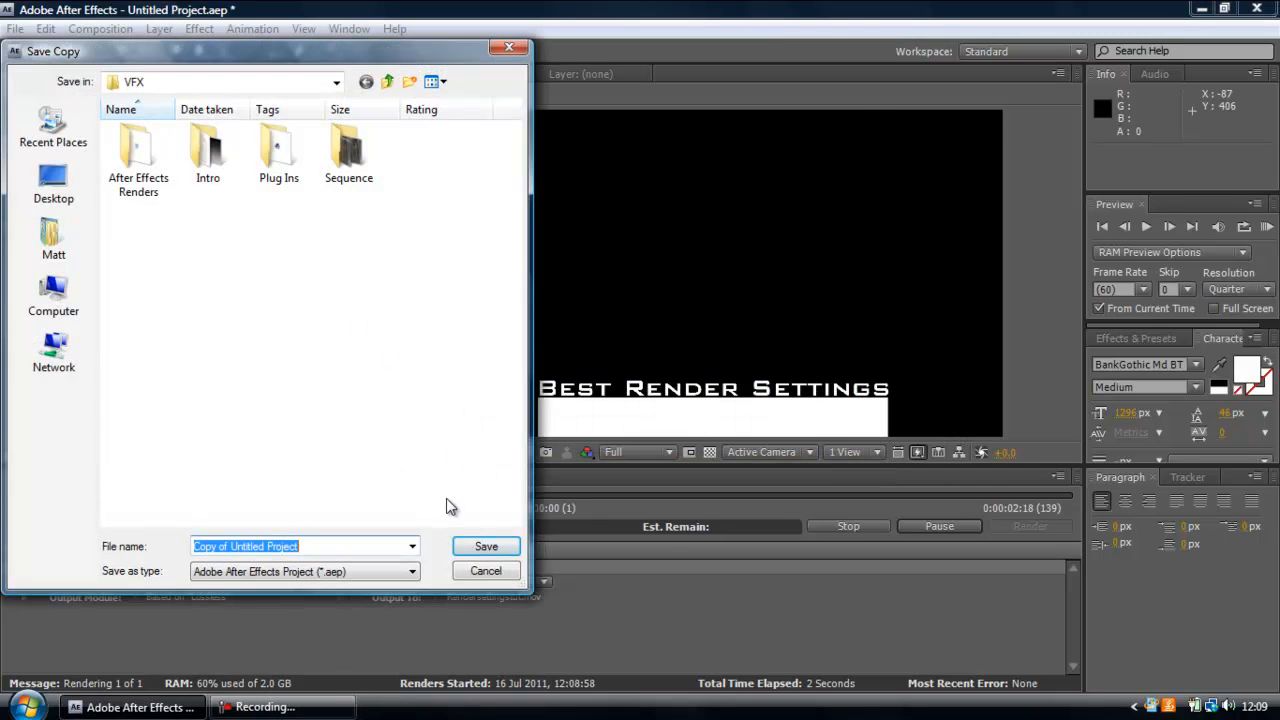
pyautogui.click(485, 571)
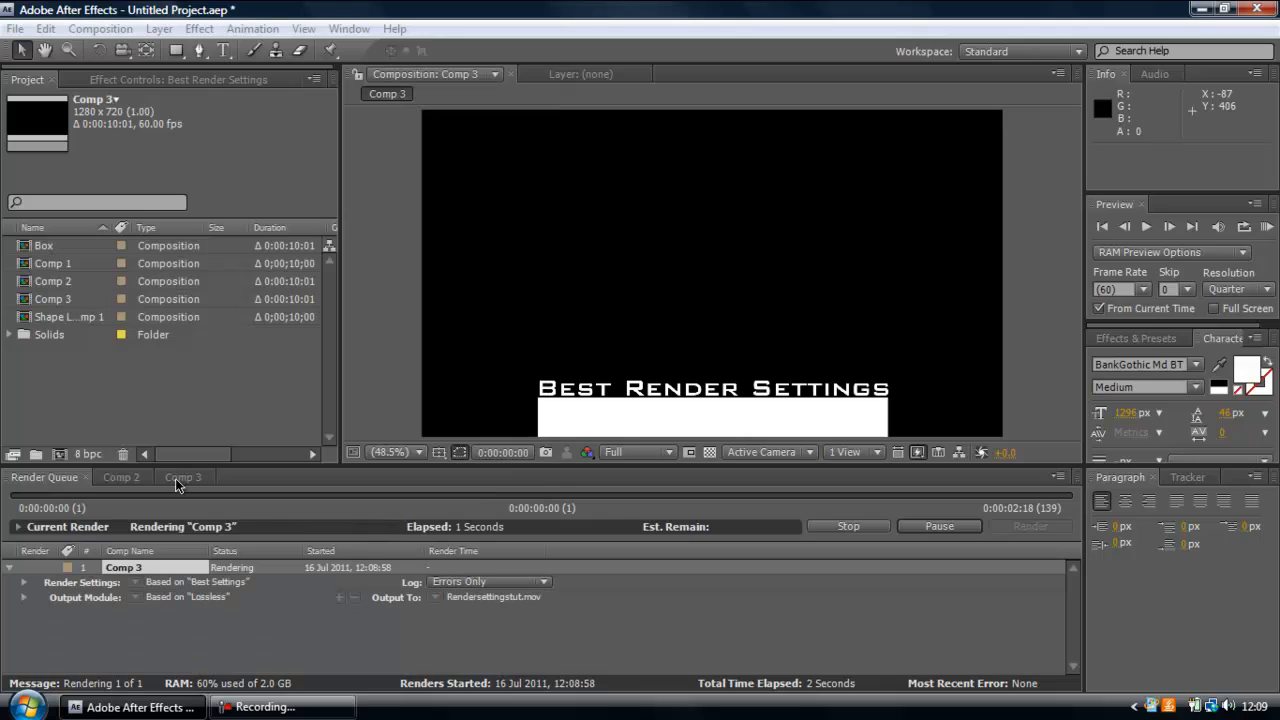